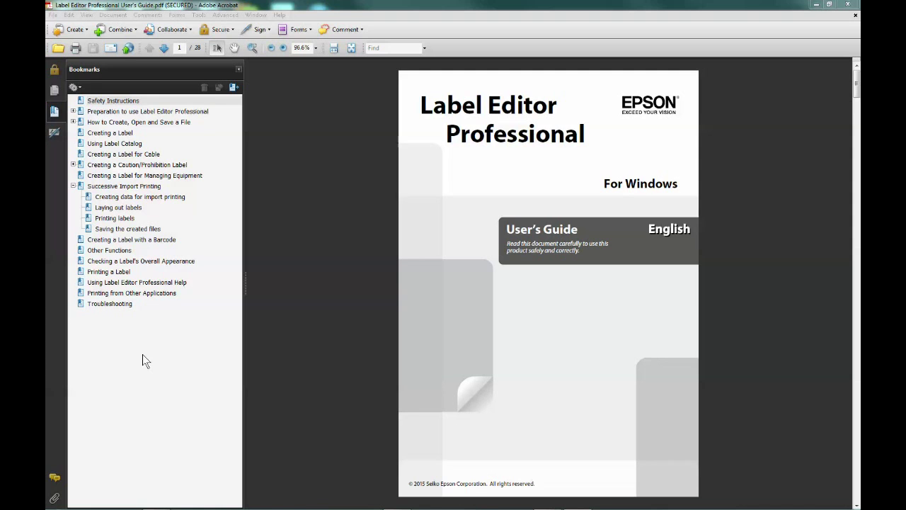
Find the 'Creating Data' help topic through the Index entry 'Import', read it, then close the help window
{"action": "left_click", "coordinate": [135, 187]}
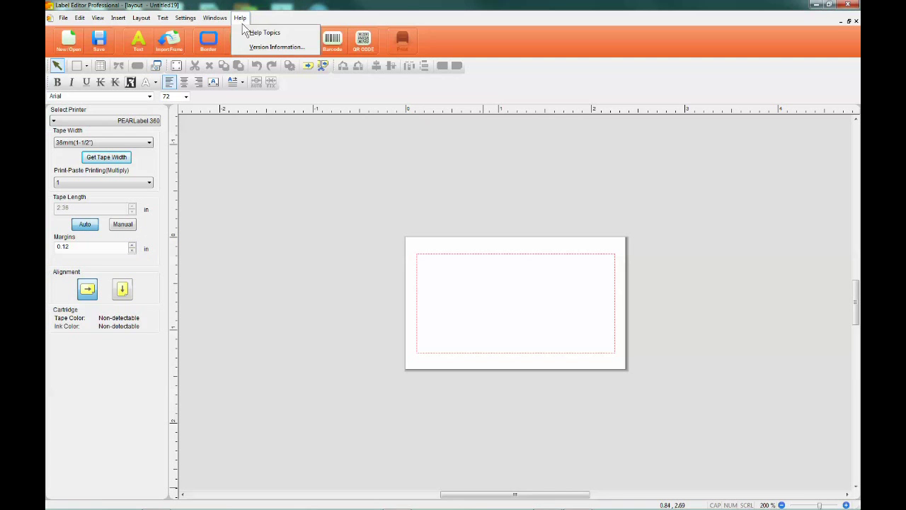
{"action": "left_click", "coordinate": [266, 36]}
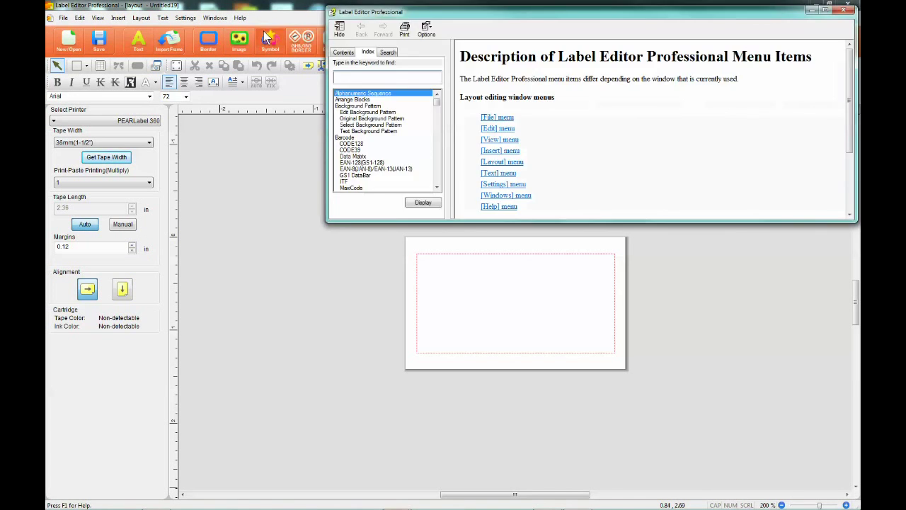
{"action": "type", "text": "Import"}
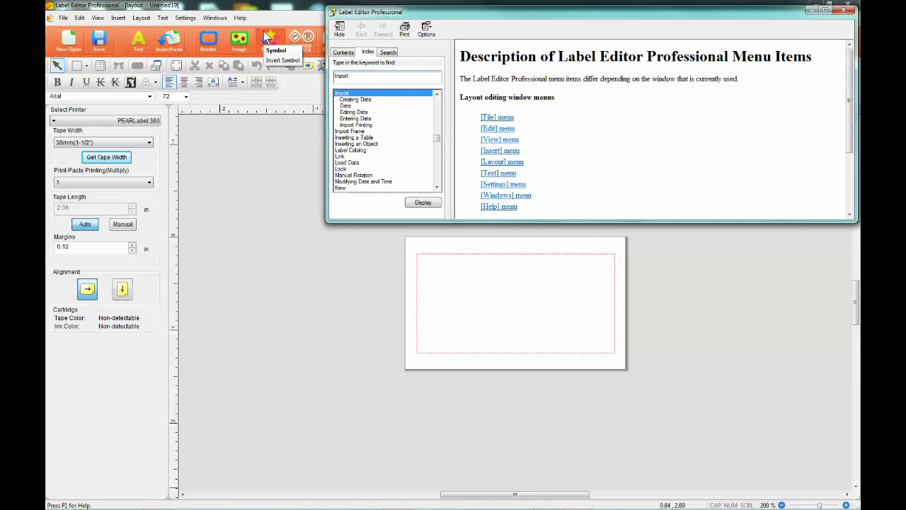
{"action": "left_click", "coordinate": [355, 99]}
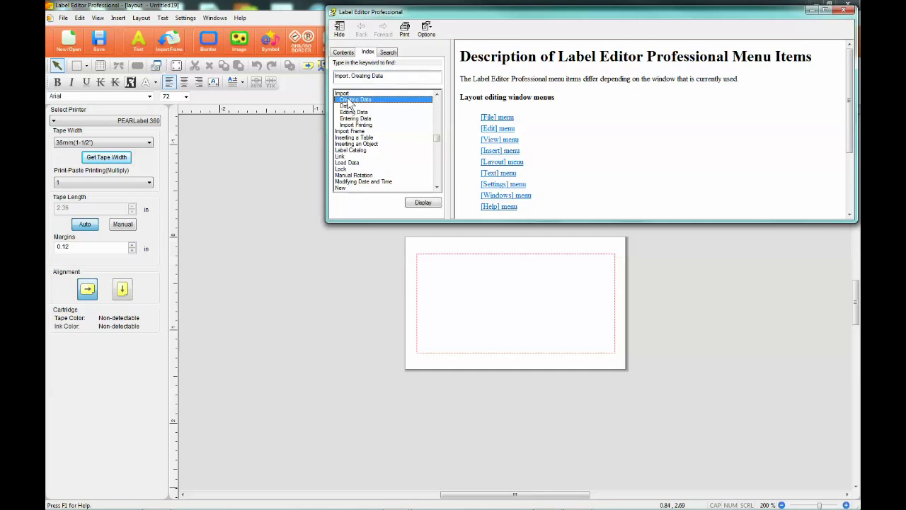
{"action": "double_click", "coordinate": [356, 125]}
{"action": "left_click", "coordinate": [844, 10]}
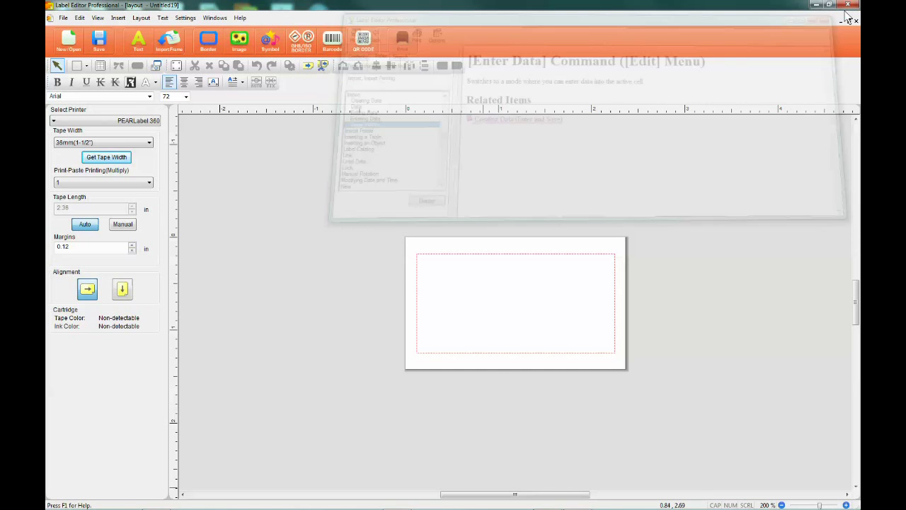
{"action": "left_click", "coordinate": [71, 43]}
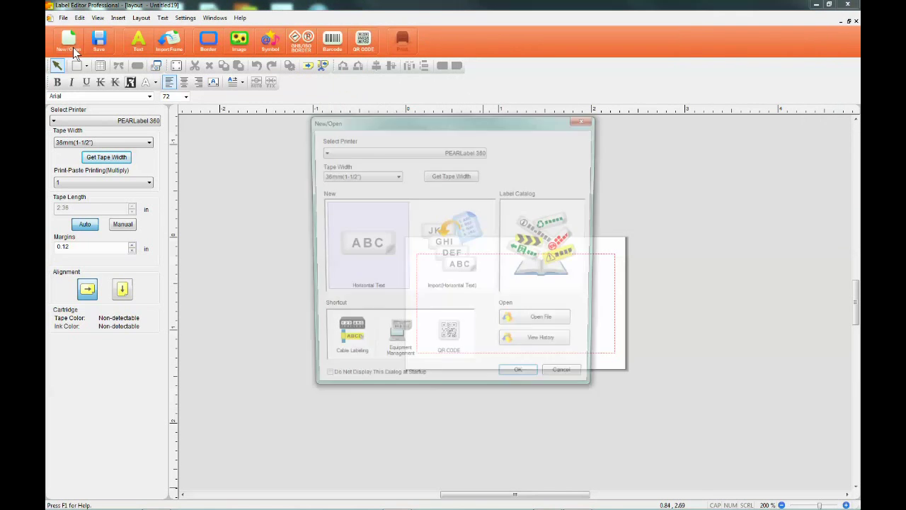
{"action": "left_click", "coordinate": [452, 241]}
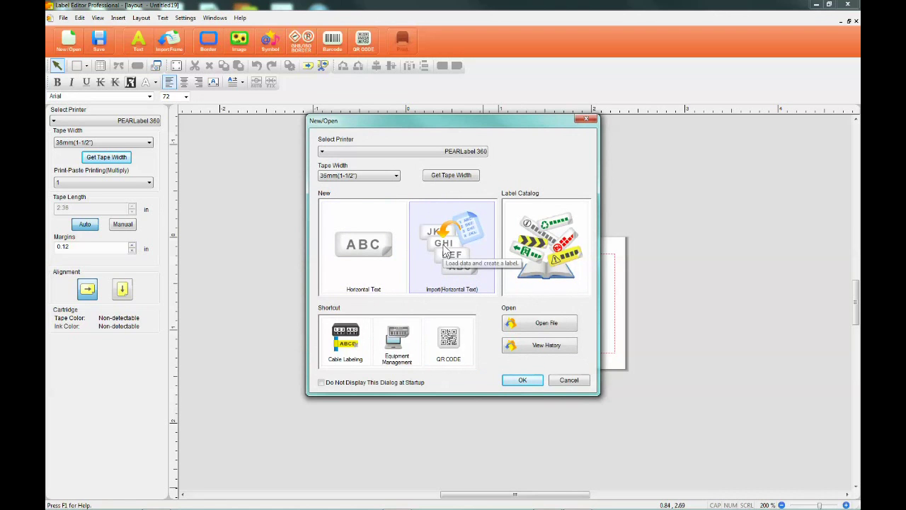
{"action": "left_click", "coordinate": [522, 380]}
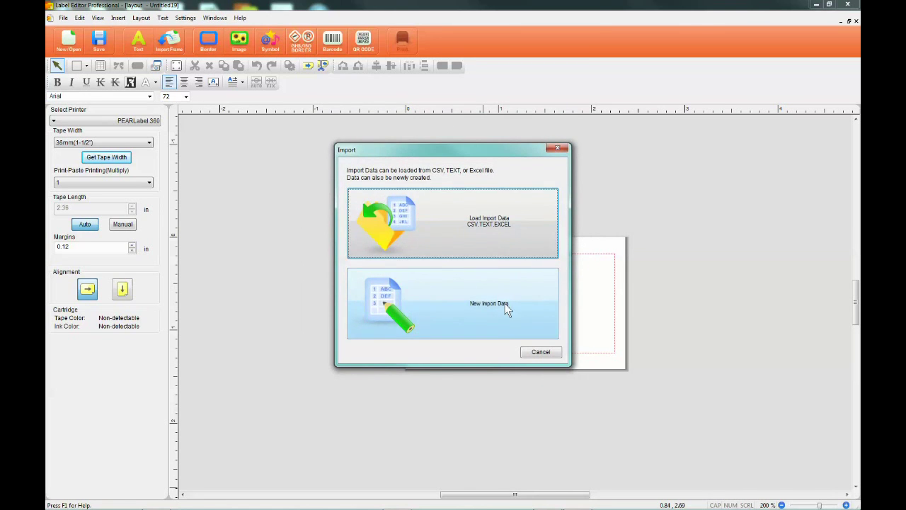
{"action": "left_click", "coordinate": [542, 353]}
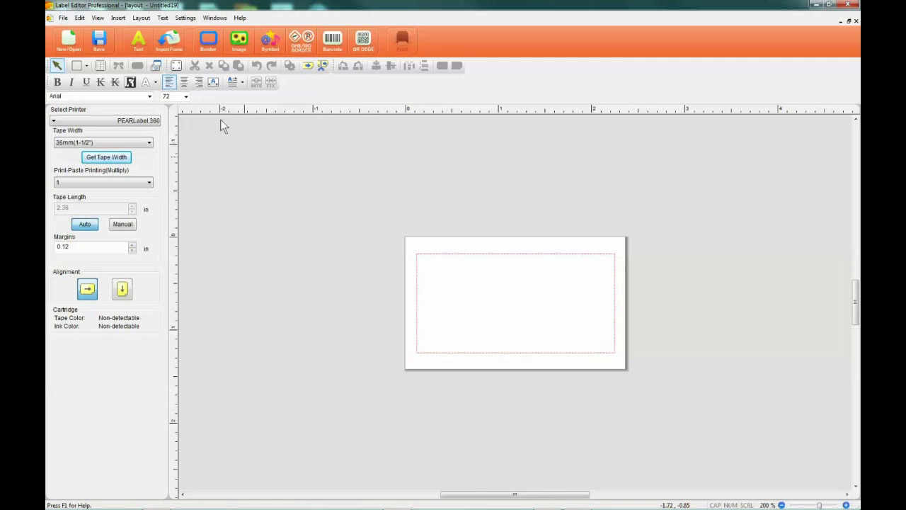
{"action": "left_click", "coordinate": [175, 49]}
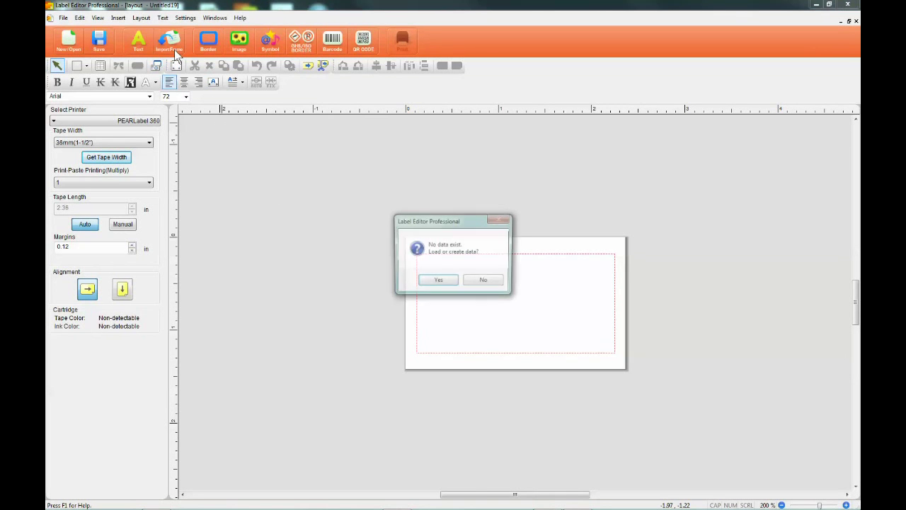
{"action": "left_click", "coordinate": [451, 281]}
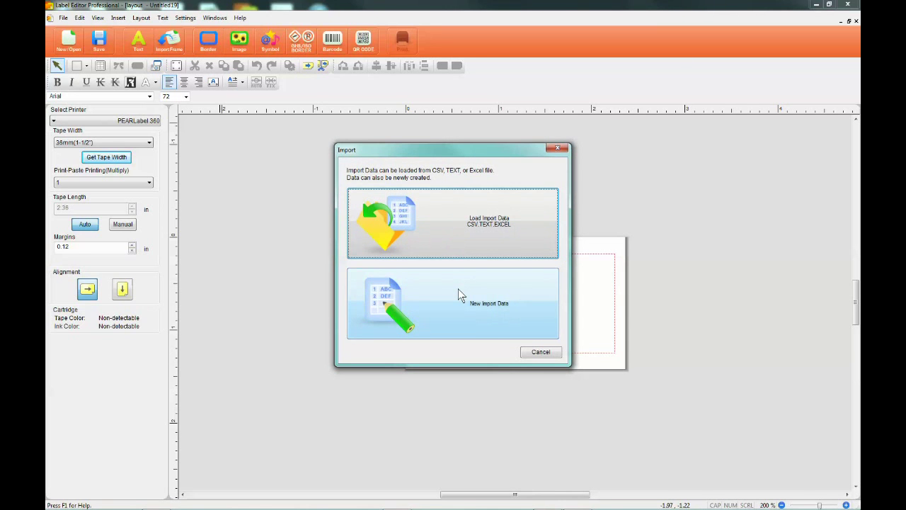
{"action": "left_click", "coordinate": [535, 352]}
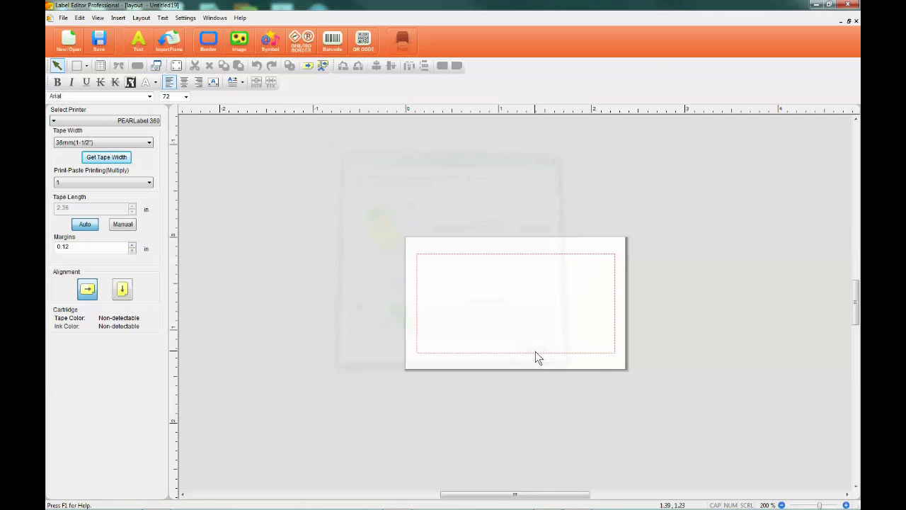
Load the Advanced MRO Example spreadsheet through File > Import Data > Load
{"action": "left_click", "coordinate": [64, 19]}
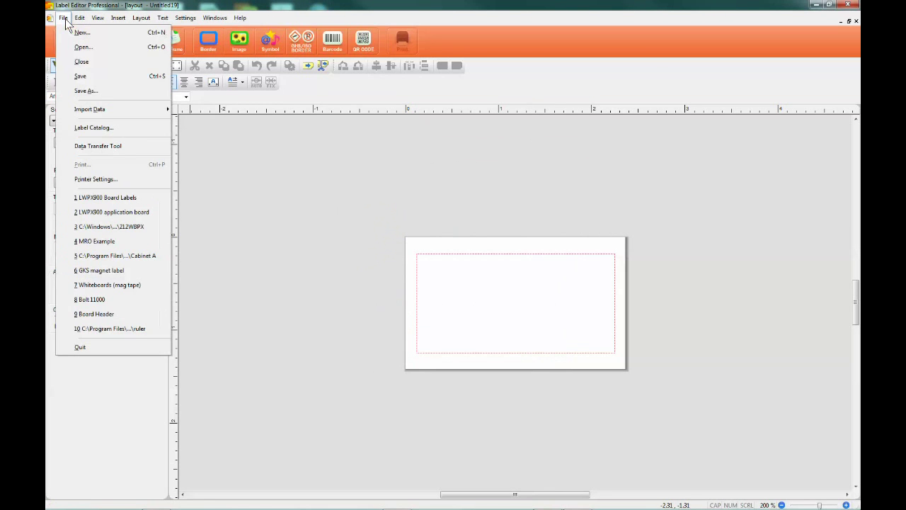
{"action": "mouse_move", "coordinate": [91, 110]}
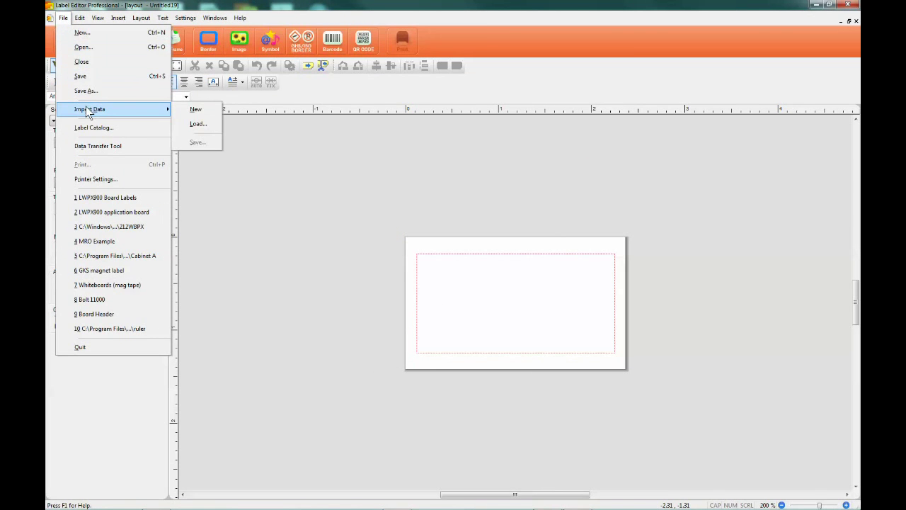
{"action": "left_click", "coordinate": [198, 124]}
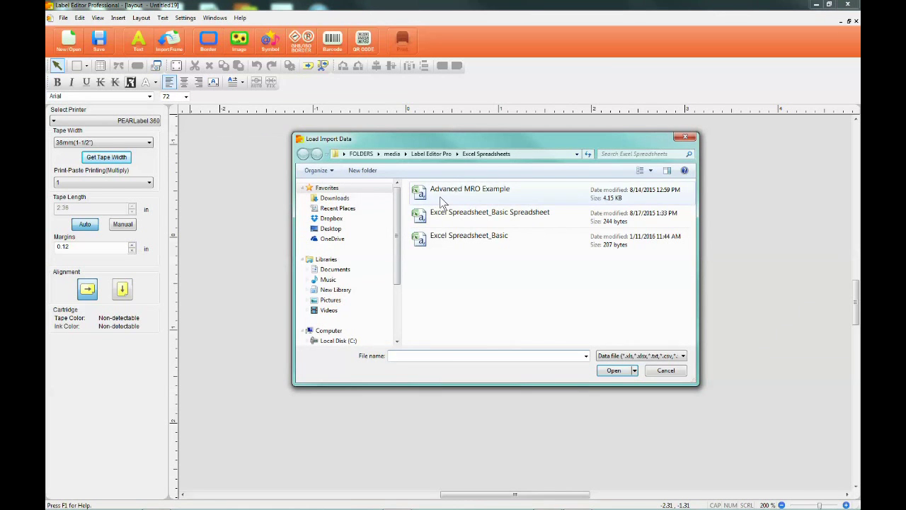
{"action": "double_click", "coordinate": [440, 196]}
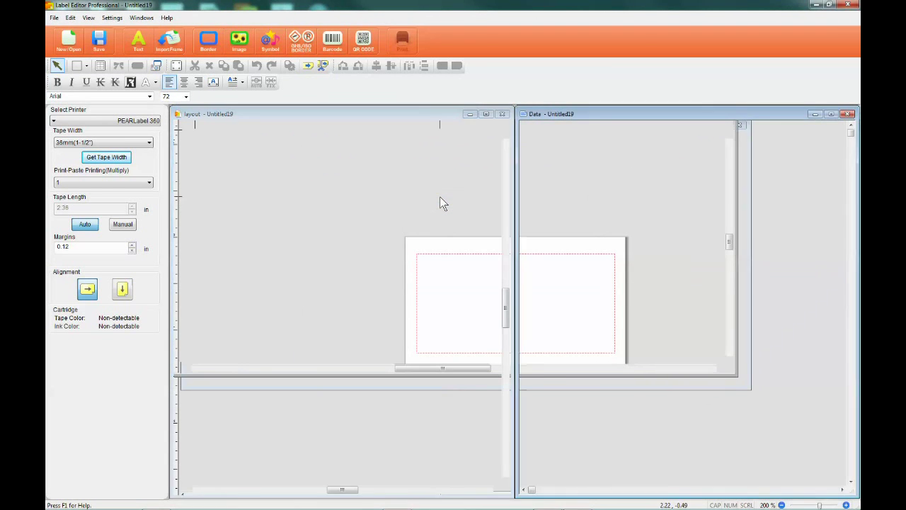
{"action": "left_click", "coordinate": [54, 18]}
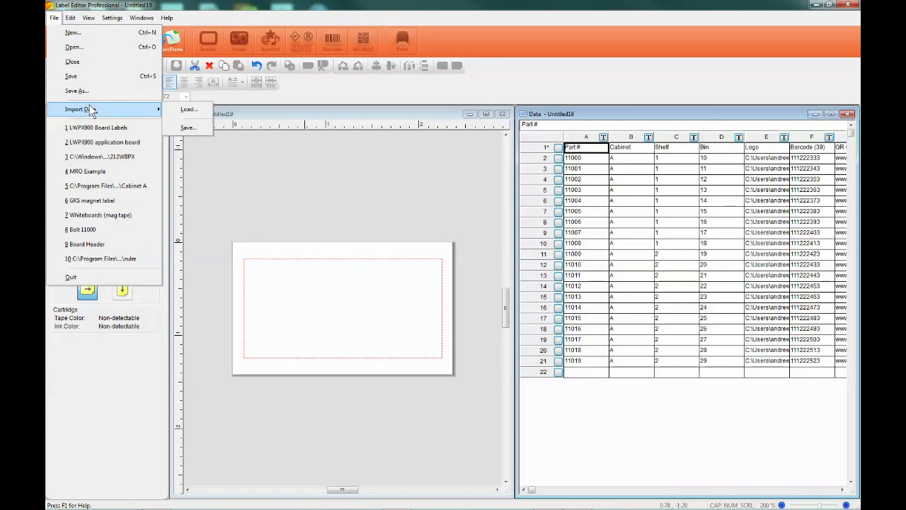
{"action": "left_click", "coordinate": [188, 111]}
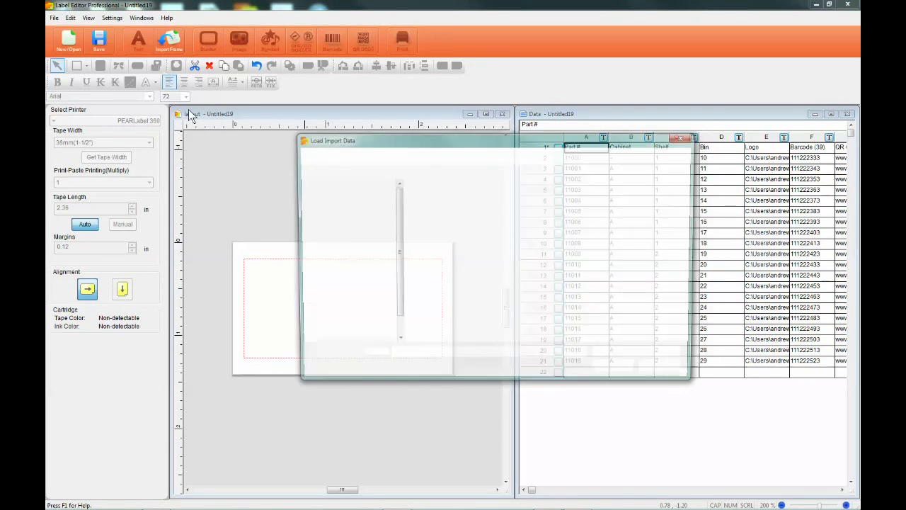
{"action": "left_click", "coordinate": [447, 238]}
{"action": "double_click", "coordinate": [447, 238]}
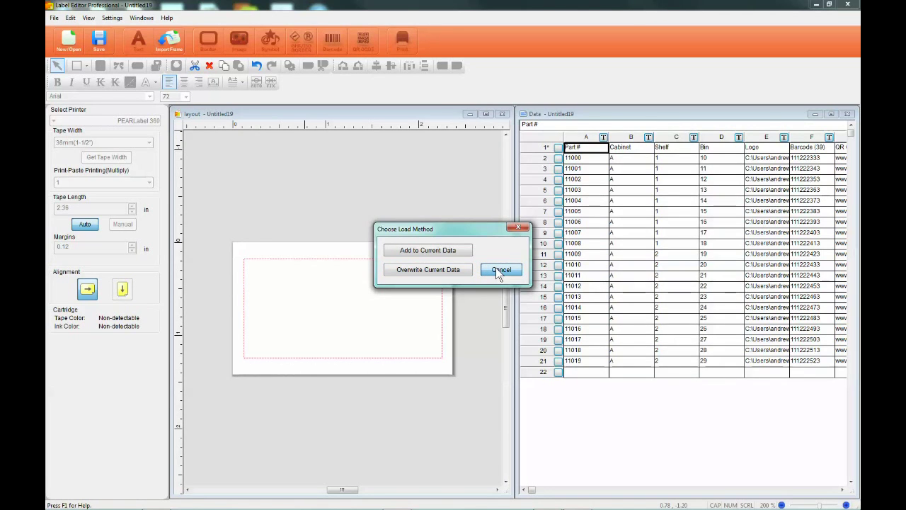
{"action": "left_click", "coordinate": [500, 270]}
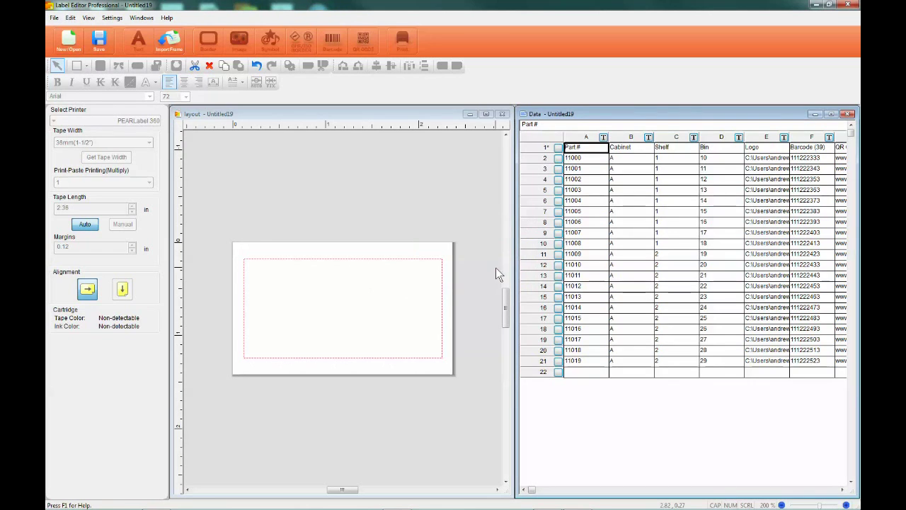
Create a new Import(Horizontal Text) label with new import data, without saving Untitled19
{"action": "left_click", "coordinate": [68, 46]}
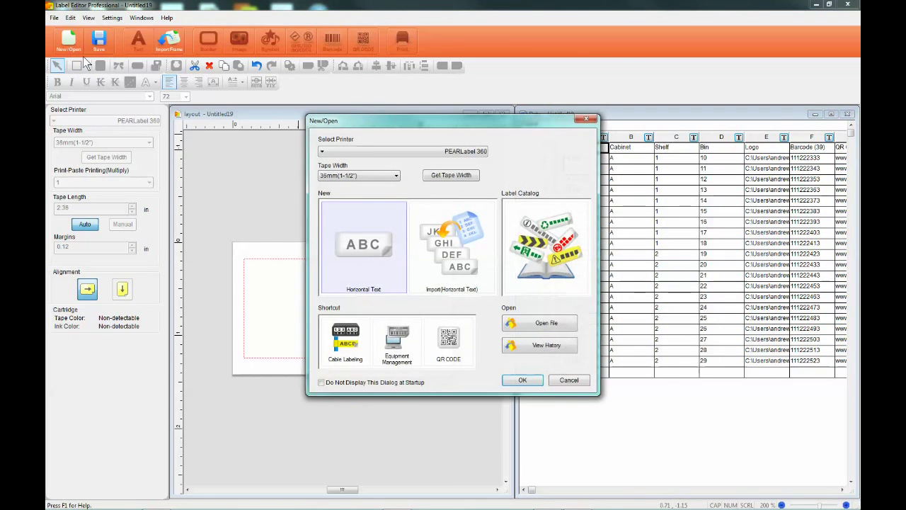
{"action": "left_click", "coordinate": [435, 244]}
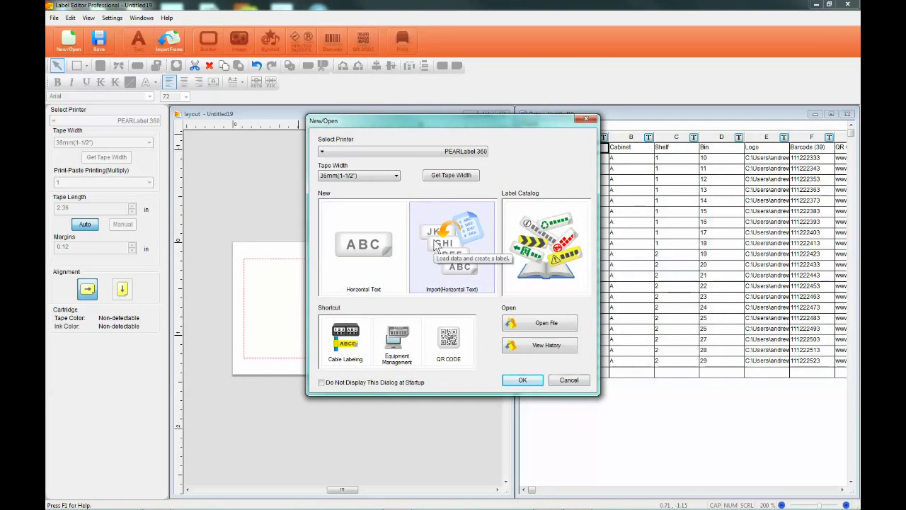
{"action": "left_click", "coordinate": [524, 379]}
{"action": "left_click", "coordinate": [490, 307]}
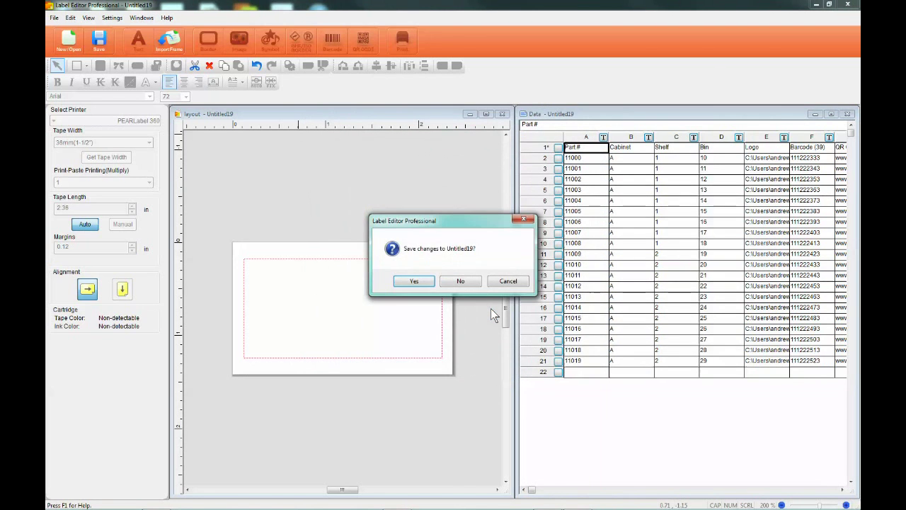
{"action": "left_click", "coordinate": [470, 279]}
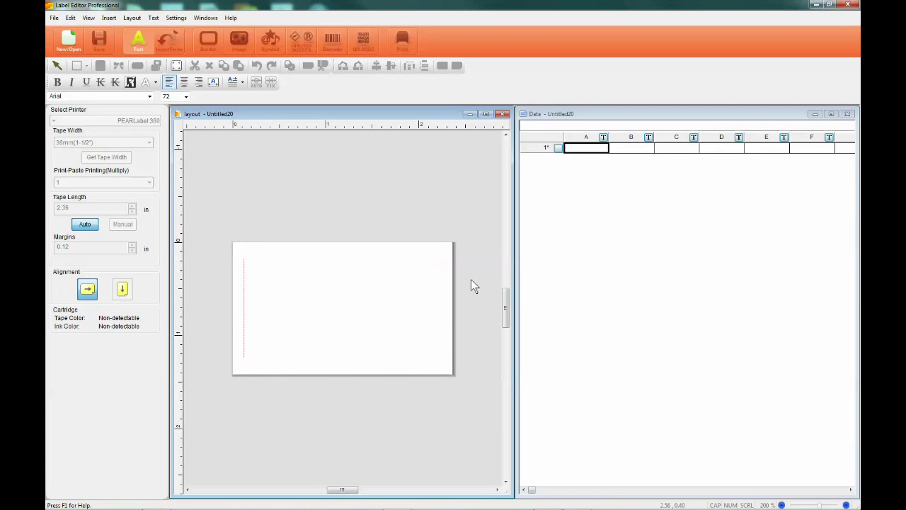
{"action": "left_click", "coordinate": [580, 151]}
Enter aaaaa, bbbbb, ccccc and ddddd into cells A1–D1 of the data table
{"action": "double_click", "coordinate": [581, 150]}
{"action": "type", "text": "aaaaa"}
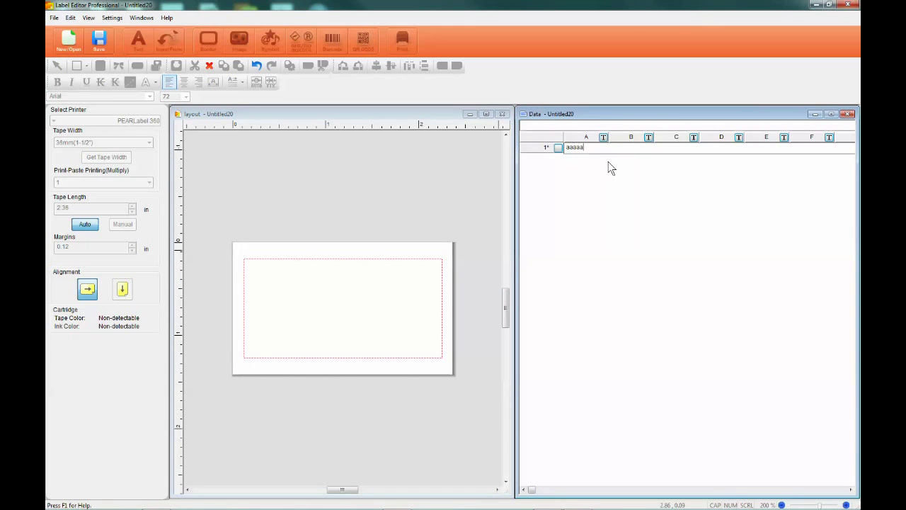
{"action": "key", "text": "Return"}
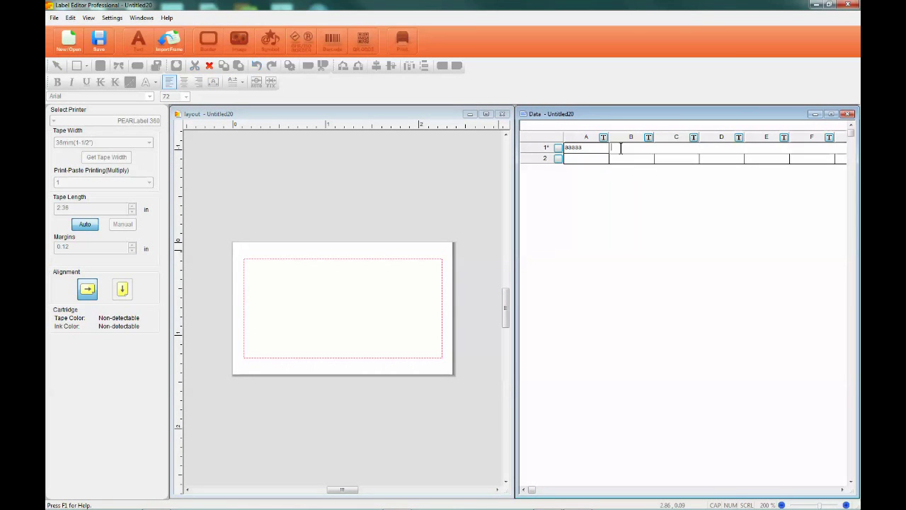
{"action": "double_click", "coordinate": [620, 148]}
{"action": "type", "text": "bbbbb"}
{"action": "key", "text": "Return"}
{"action": "double_click", "coordinate": [669, 146]}
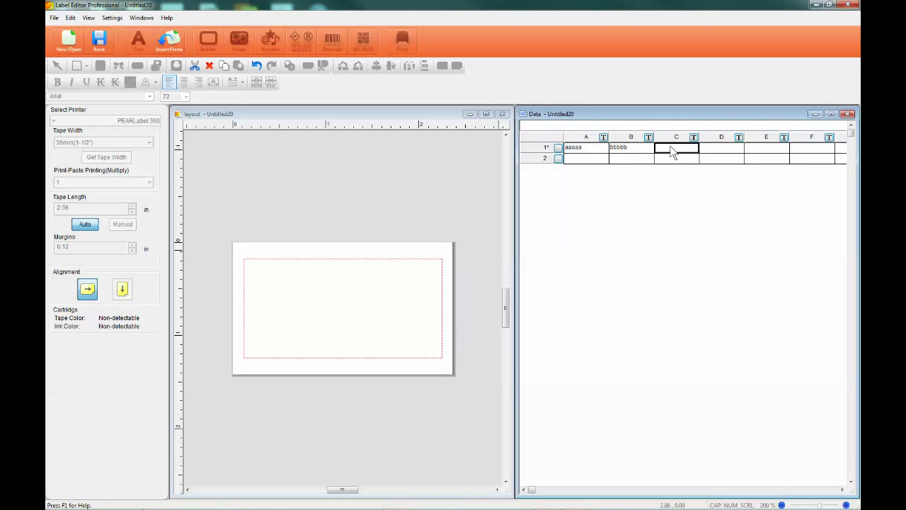
{"action": "type", "text": "ccccc"}
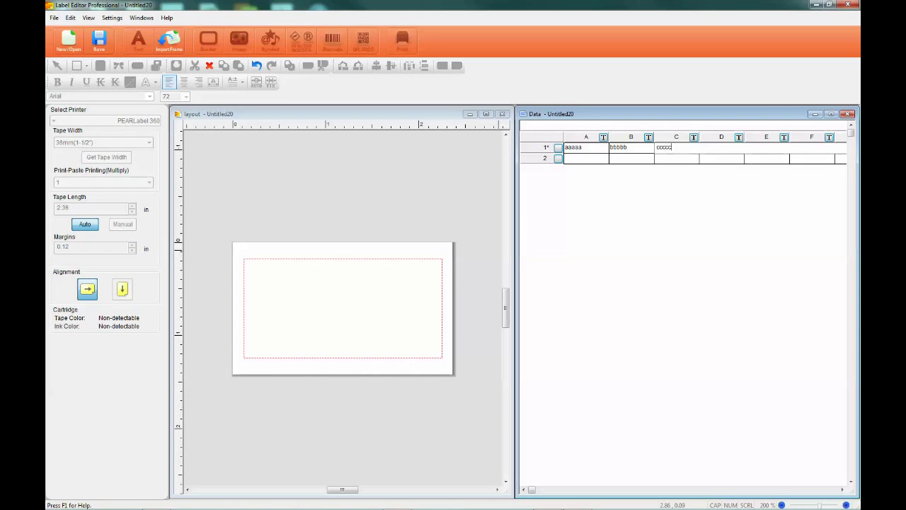
{"action": "key", "text": "Return"}
{"action": "left_click", "coordinate": [710, 150]}
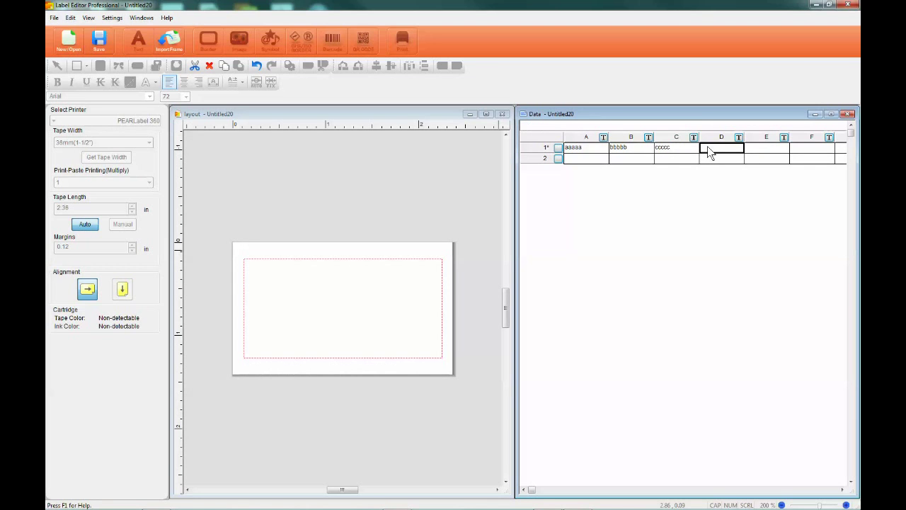
{"action": "type", "text": "ddddd"}
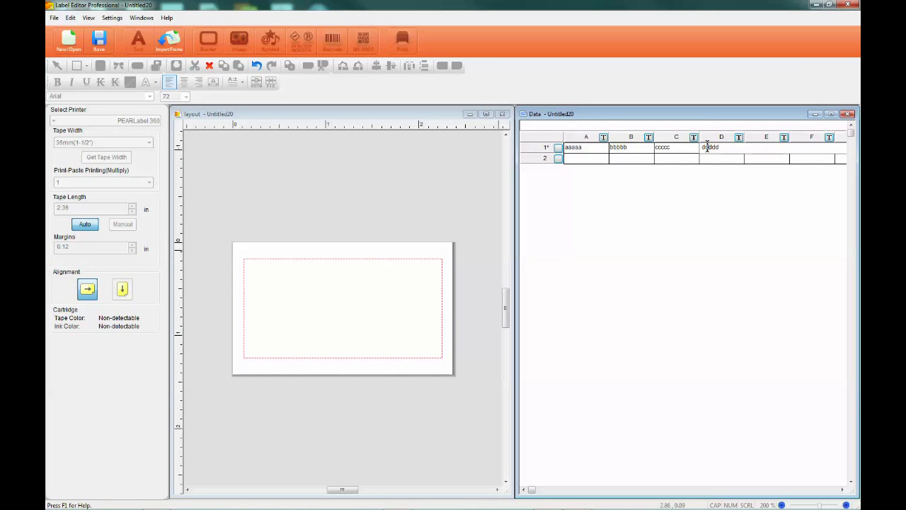
{"action": "key", "text": "Return"}
Put 1111 in cell A2 and replace B1's bbbbb with 22222
{"action": "left_click", "coordinate": [592, 161]}
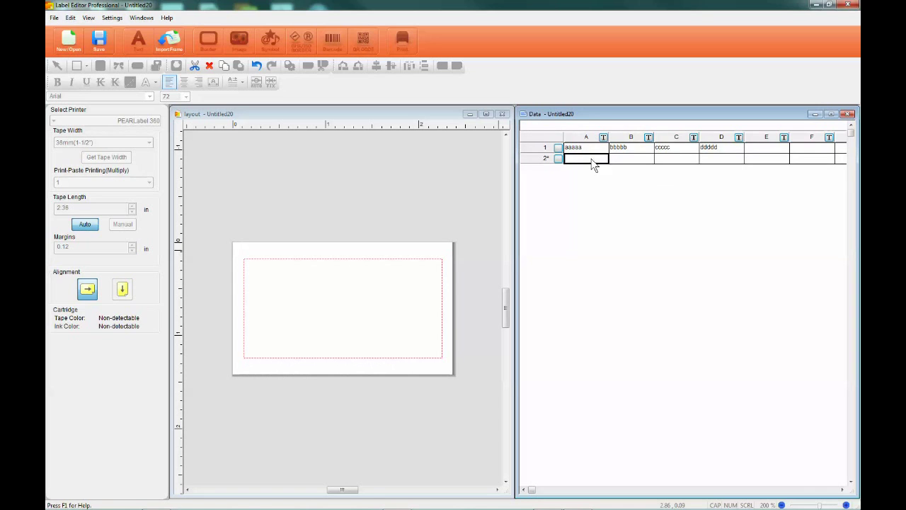
{"action": "type", "text": "1111"}
{"action": "left_click", "coordinate": [627, 147]}
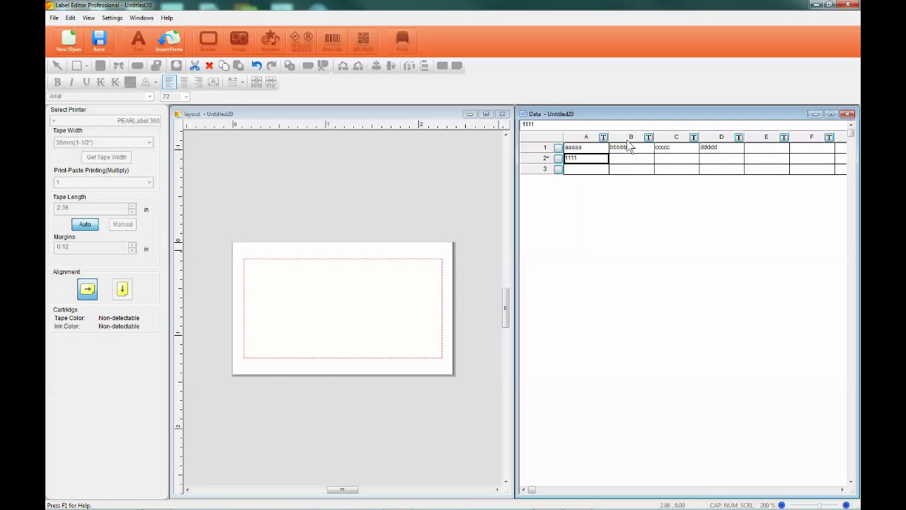
{"action": "double_click", "coordinate": [607, 147]}
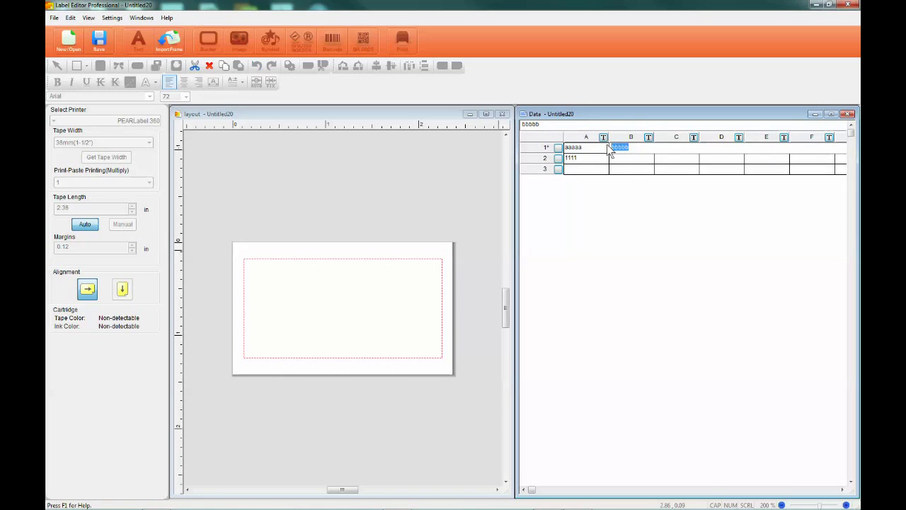
{"action": "type", "text": "22222"}
{"action": "left_click", "coordinate": [635, 209]}
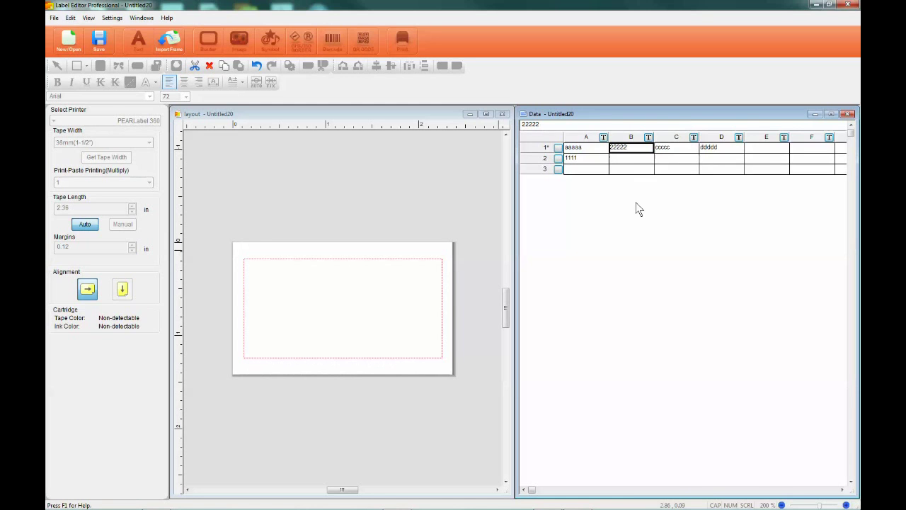
{"action": "left_click", "coordinate": [630, 159]}
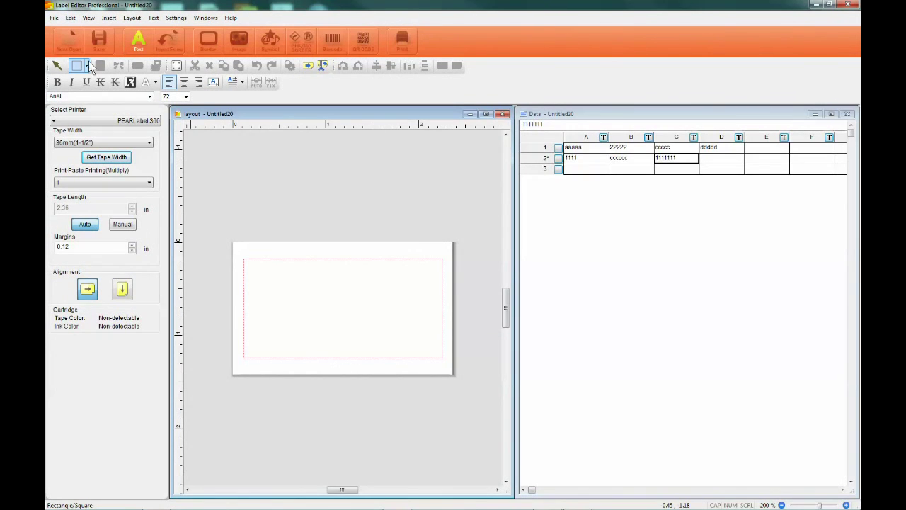
Try the shape, table and text tools, leaving the label empty
{"action": "left_click", "coordinate": [87, 66]}
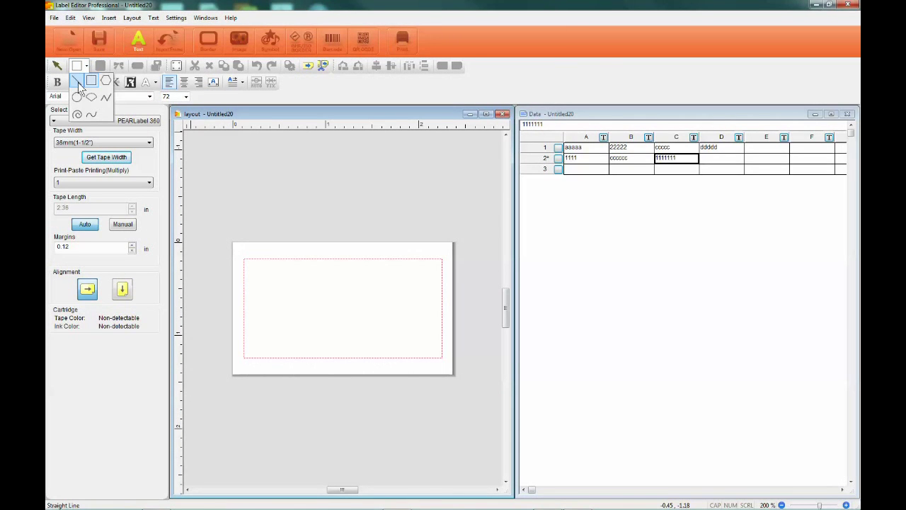
{"action": "left_click", "coordinate": [58, 65]}
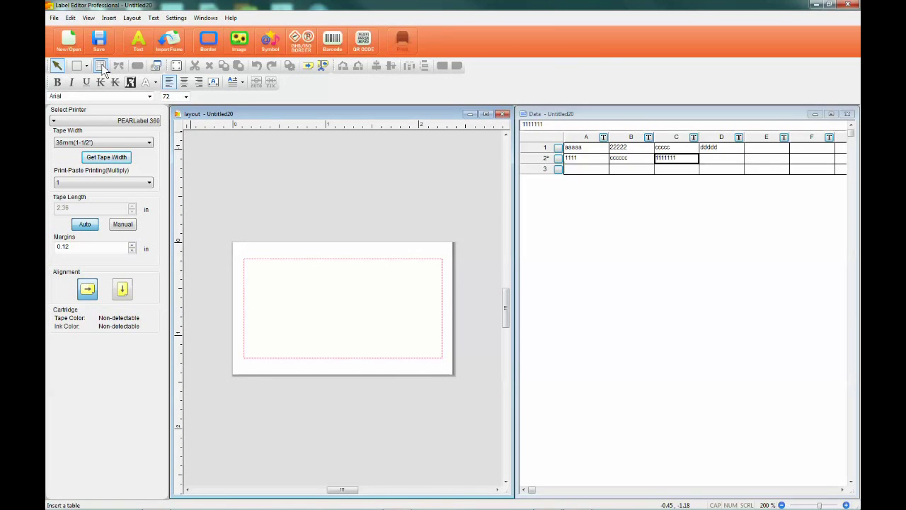
{"action": "left_click", "coordinate": [100, 65]}
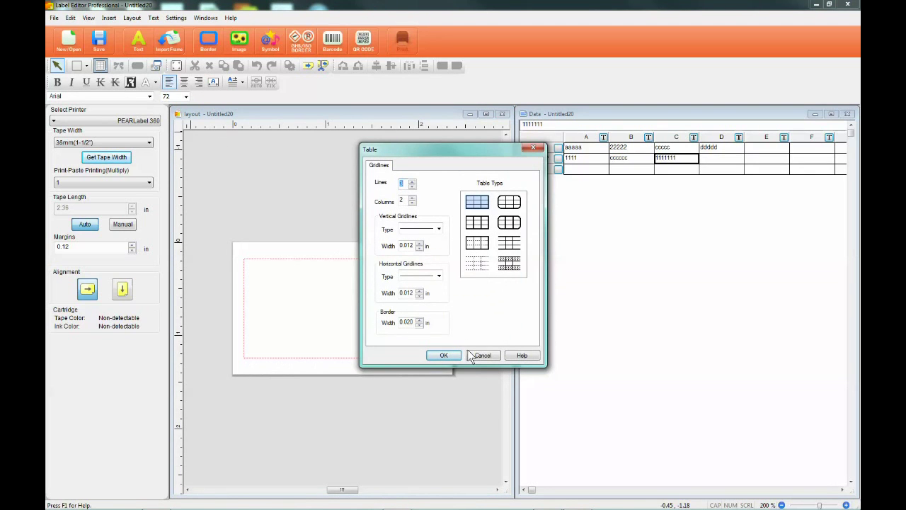
{"action": "left_click", "coordinate": [484, 355]}
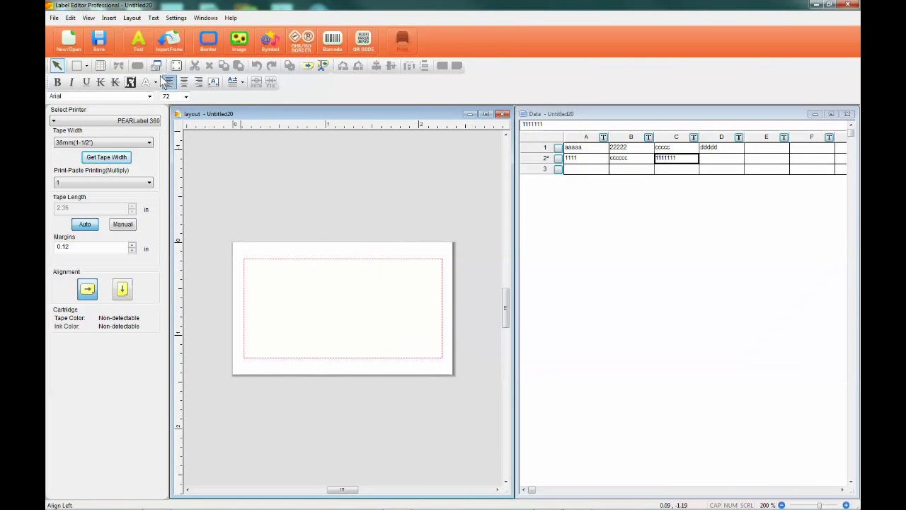
{"action": "left_click", "coordinate": [138, 40]}
{"action": "left_click", "coordinate": [254, 187]}
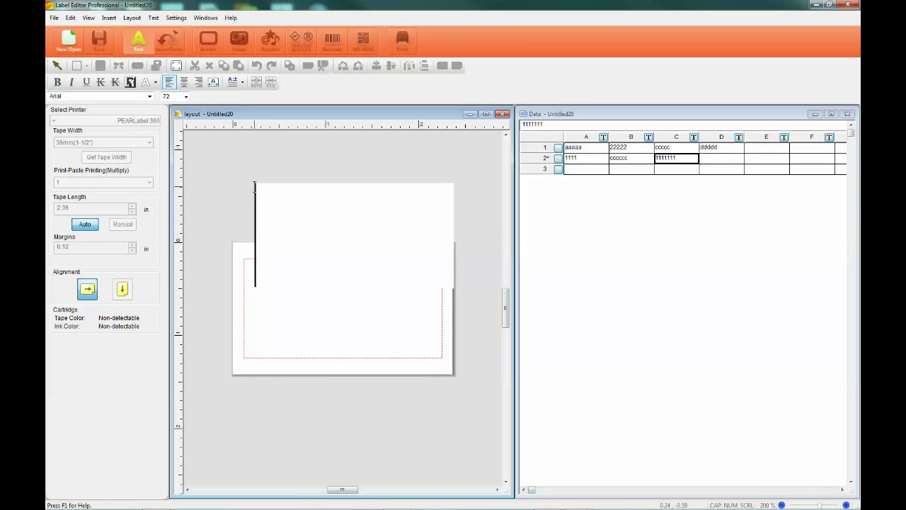
{"action": "type", "text": "asd"}
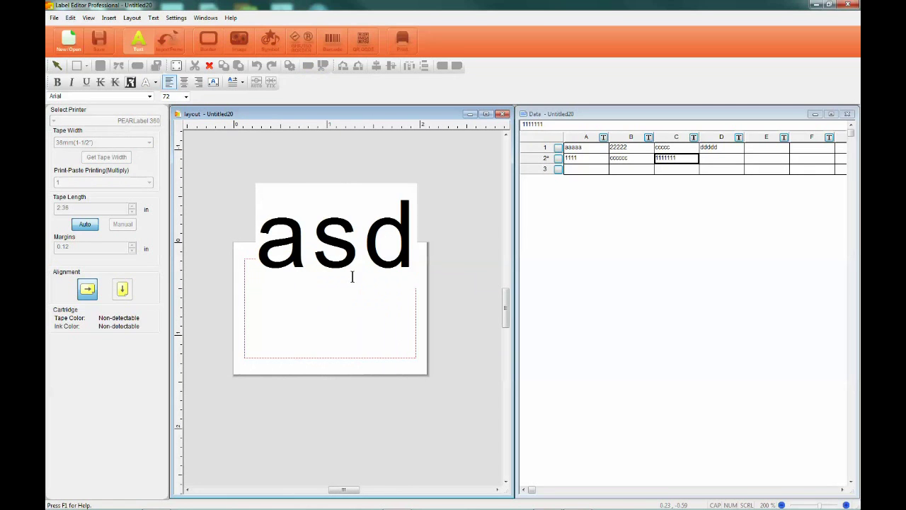
{"action": "key", "text": "BackSpace"}
{"action": "key", "text": "BackSpace"}
{"action": "key", "text": "BackSpace"}
{"action": "left_click", "coordinate": [336, 176]}
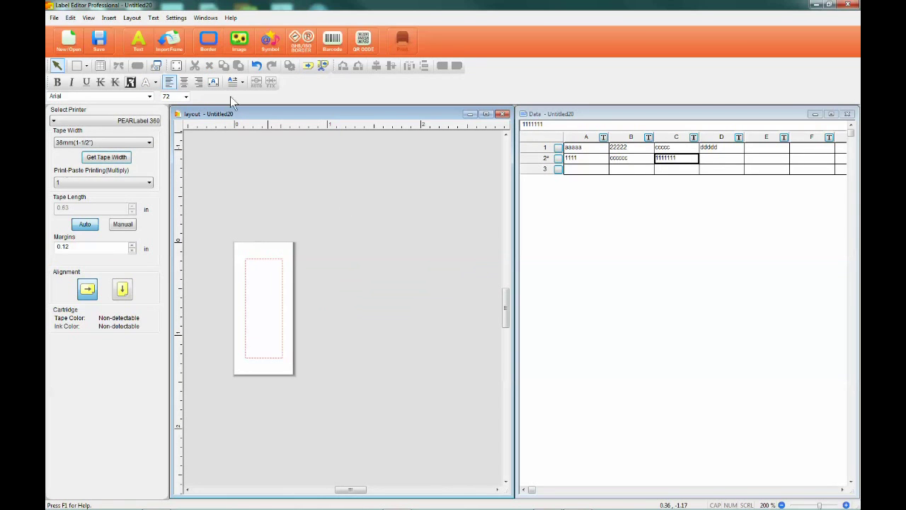
Look through the border choices and the image picker without adding either
{"action": "left_click", "coordinate": [208, 49]}
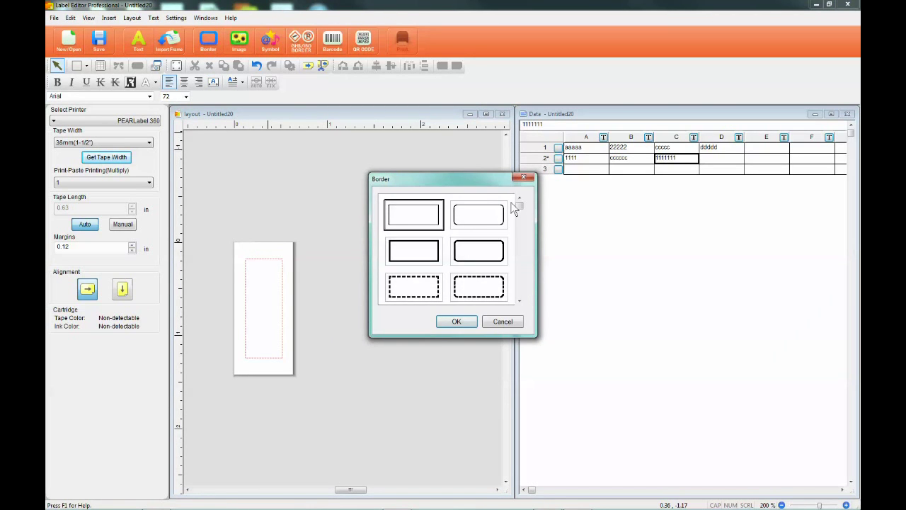
{"action": "left_click_drag", "start_coordinate": [520, 204], "coordinate": [519, 227]}
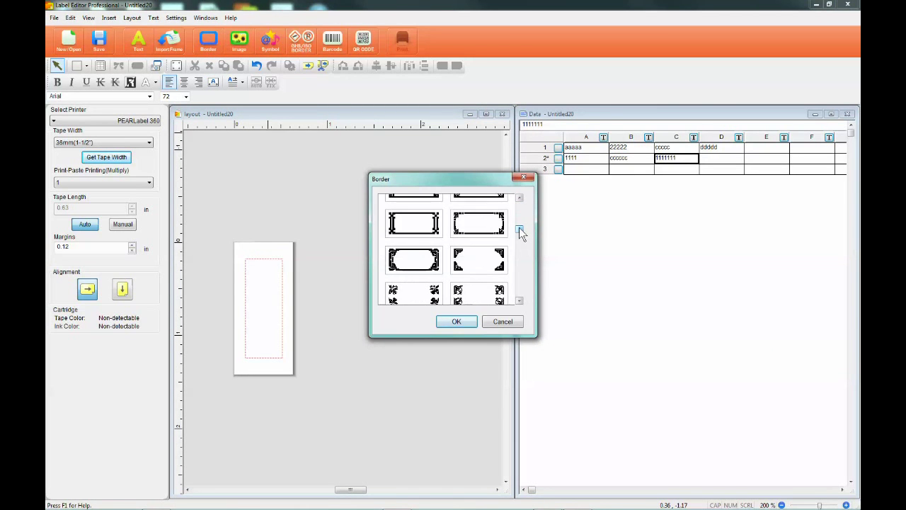
{"action": "left_click", "coordinate": [501, 323]}
{"action": "left_click", "coordinate": [235, 44]}
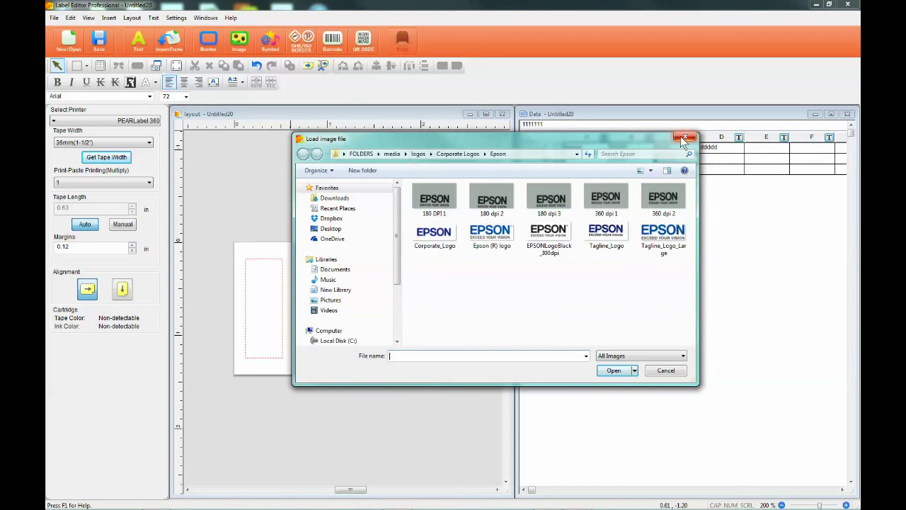
{"action": "left_click", "coordinate": [681, 137]}
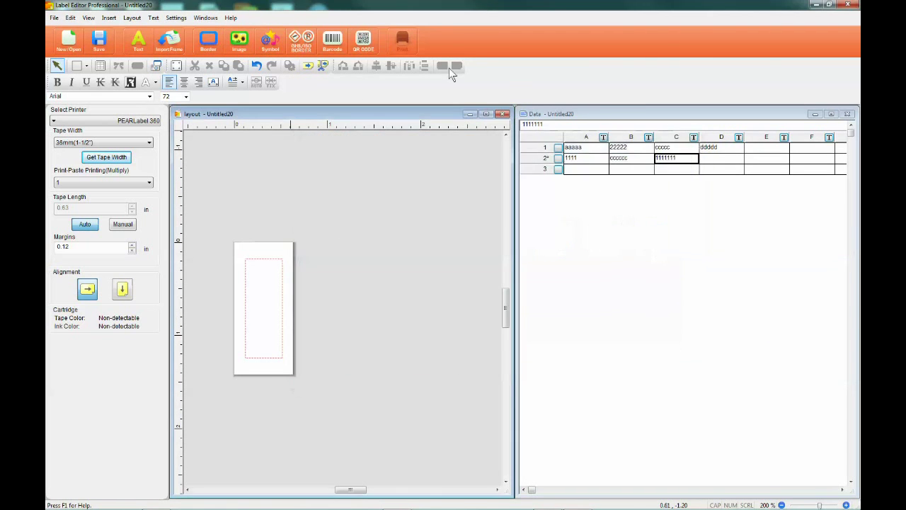
Browse the ANSI, Arrows, Audio Visual and DataCenter symbols and the barcode settings without inserting anything
{"action": "left_click", "coordinate": [269, 44]}
{"action": "left_click", "coordinate": [353, 144]}
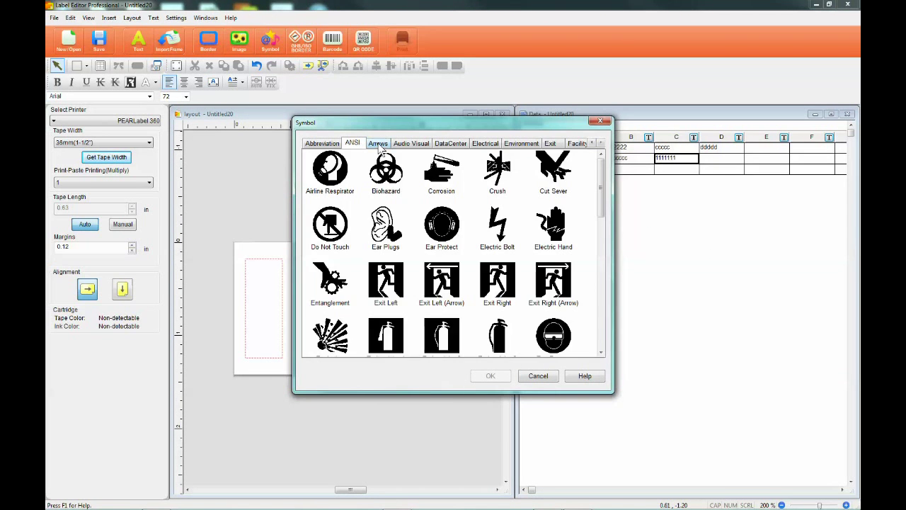
{"action": "left_click", "coordinate": [380, 145]}
{"action": "left_click", "coordinate": [404, 145]}
{"action": "left_click", "coordinate": [448, 144]}
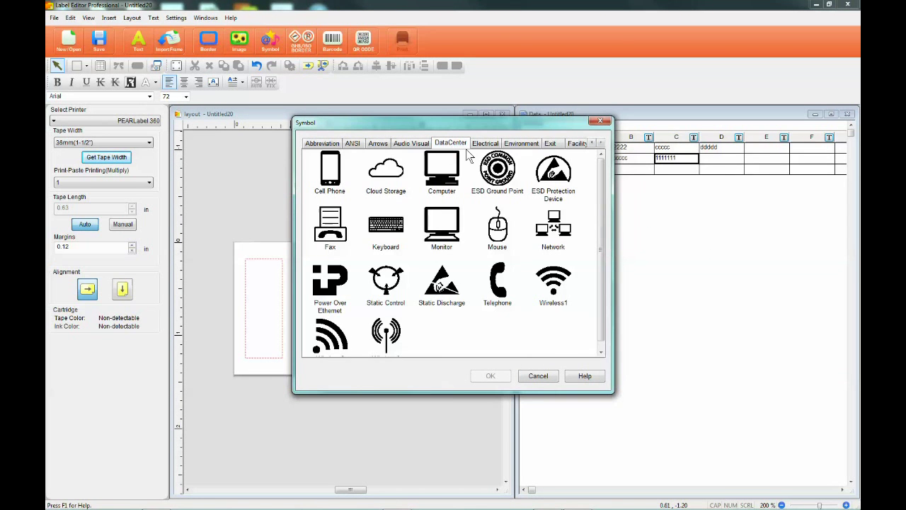
{"action": "left_click", "coordinate": [538, 376]}
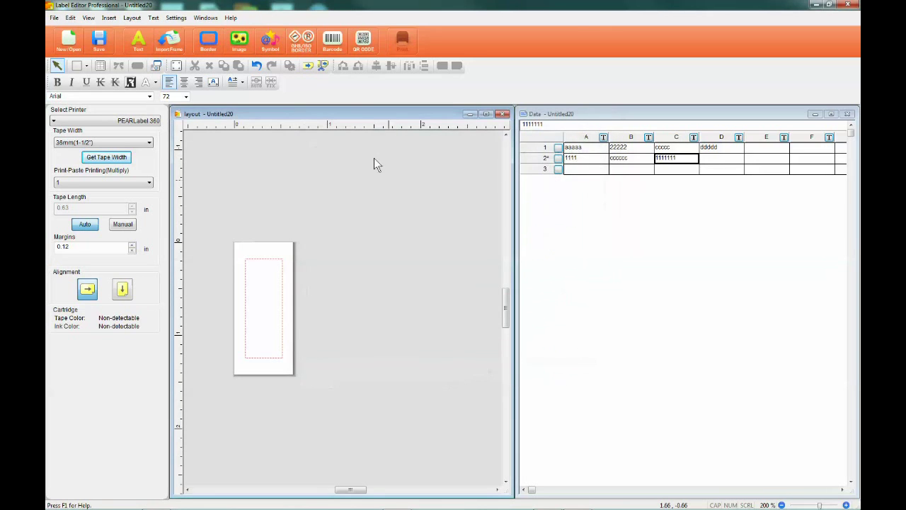
{"action": "left_click", "coordinate": [331, 41]}
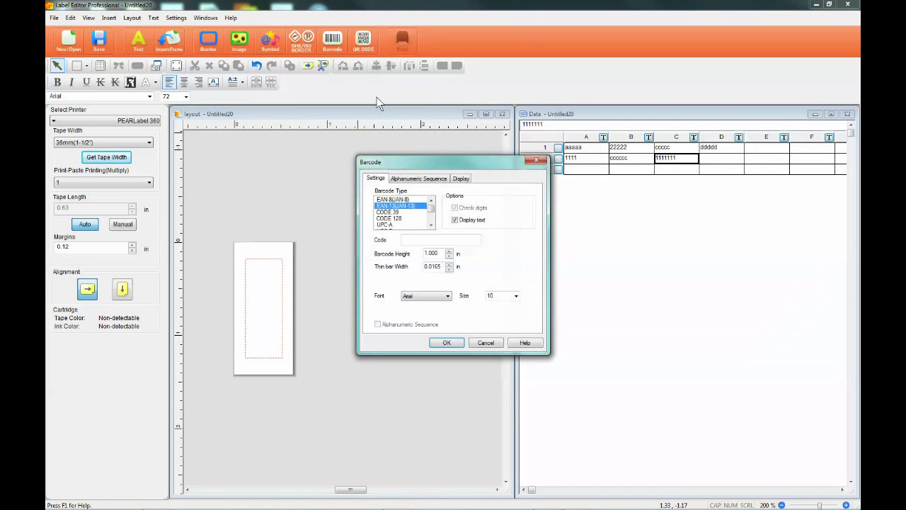
{"action": "scroll", "coordinate": [435, 216], "scroll_direction": "down", "scroll_amount": 5}
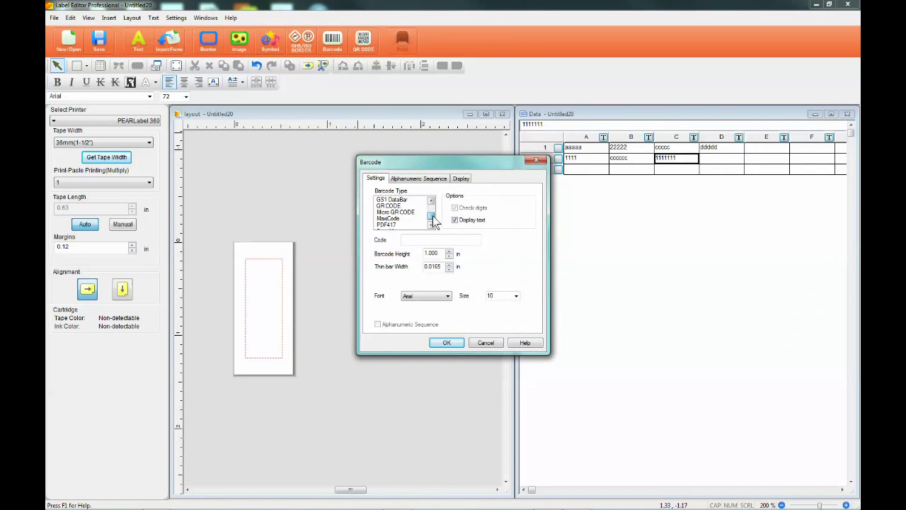
{"action": "left_click", "coordinate": [486, 343]}
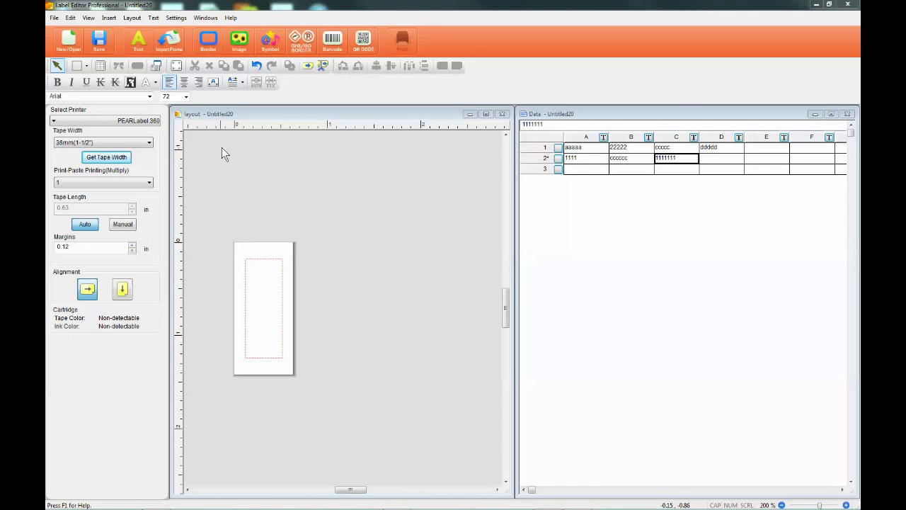
Insert the Corporate_Logo image and shrink the EPSON logo to fit the label
{"action": "left_click", "coordinate": [238, 41]}
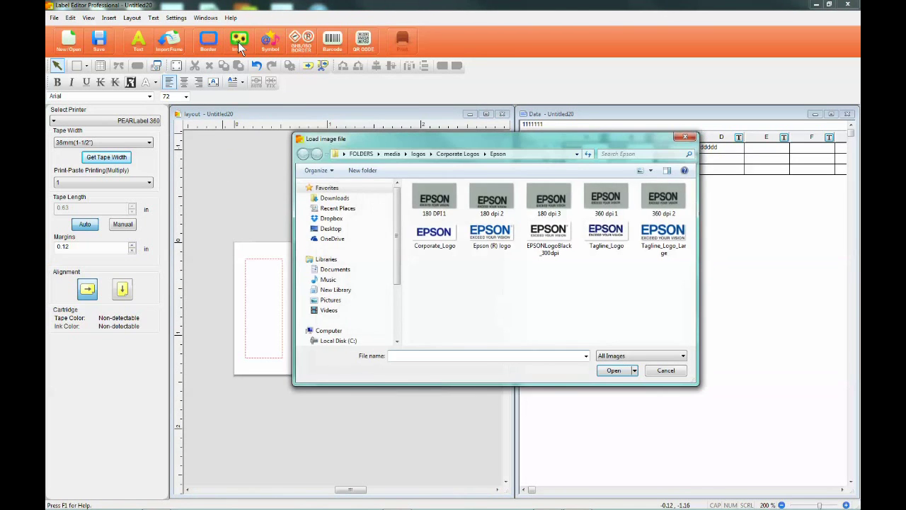
{"action": "double_click", "coordinate": [433, 234]}
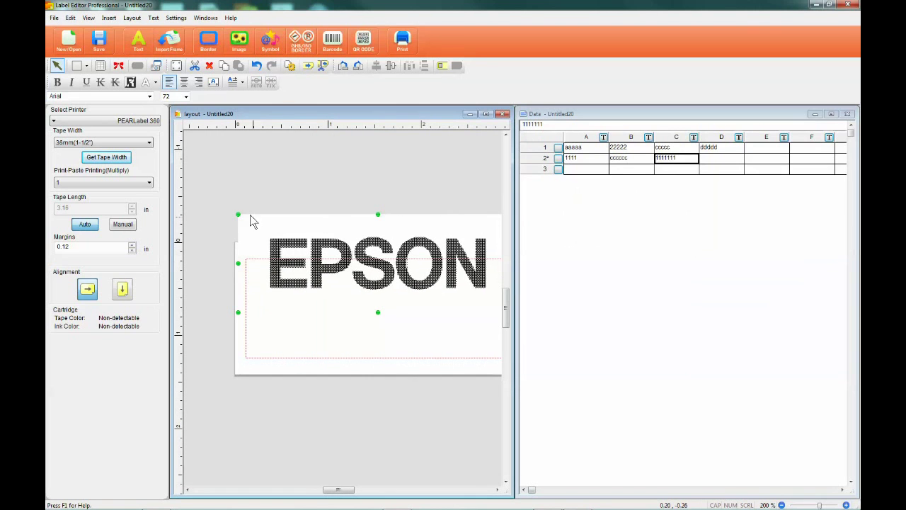
{"action": "left_click_drag", "start_coordinate": [237, 214], "coordinate": [268, 270]}
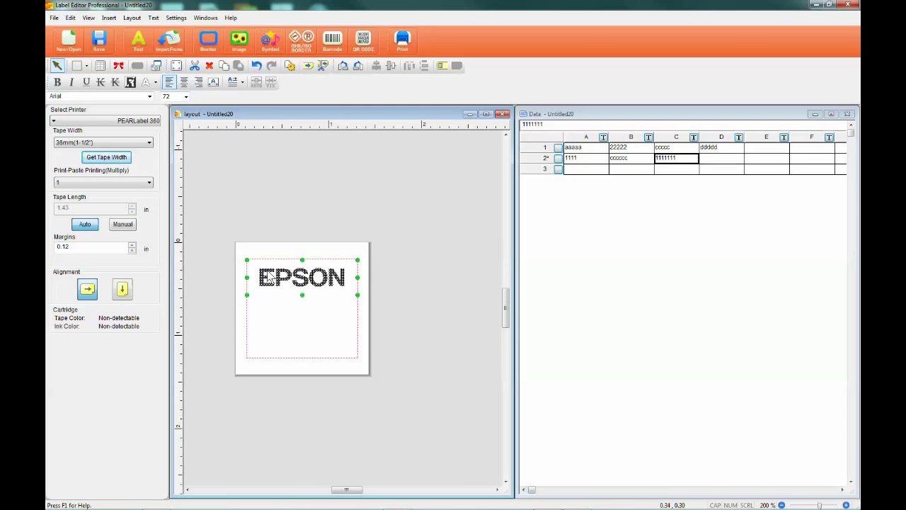
{"action": "left_click", "coordinate": [420, 295]}
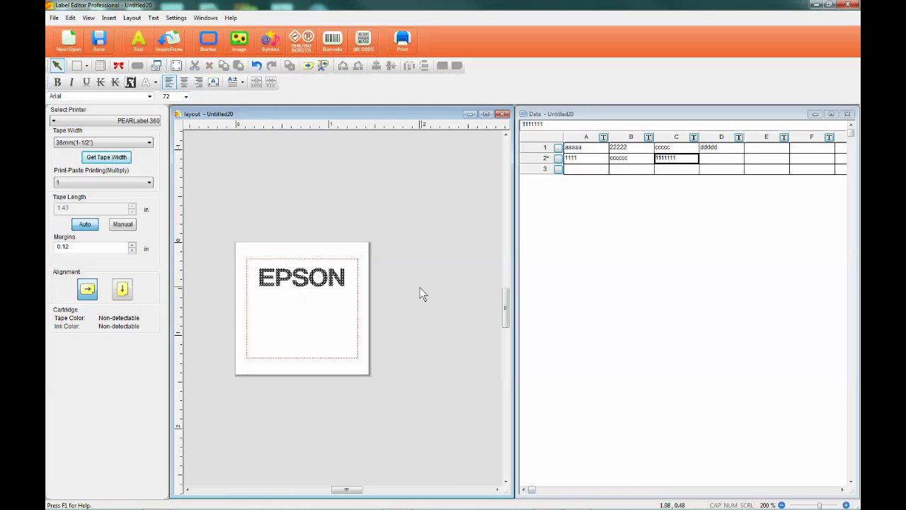
Drag data columns A, B and D onto the label as linked fields: 1111, cccccc and an empty field
{"action": "left_click", "coordinate": [602, 135]}
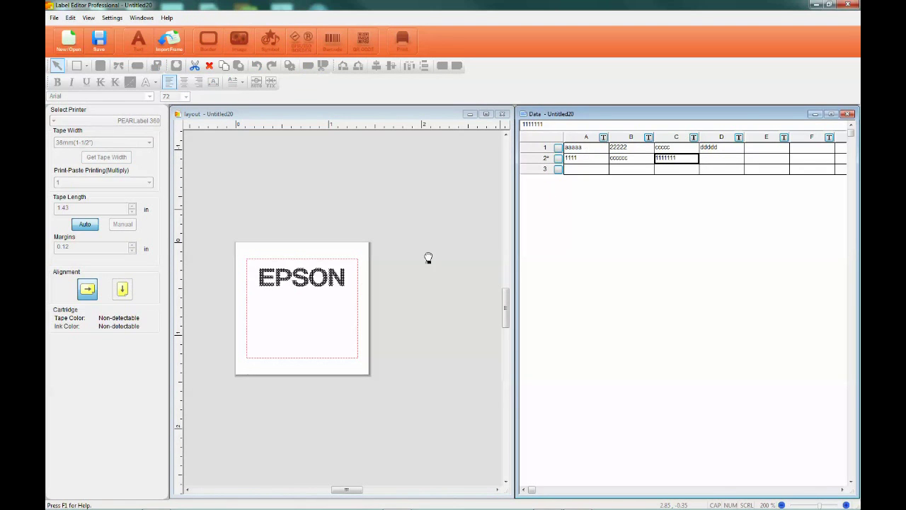
{"action": "left_click_drag", "start_coordinate": [263, 309], "coordinate": [263, 307]}
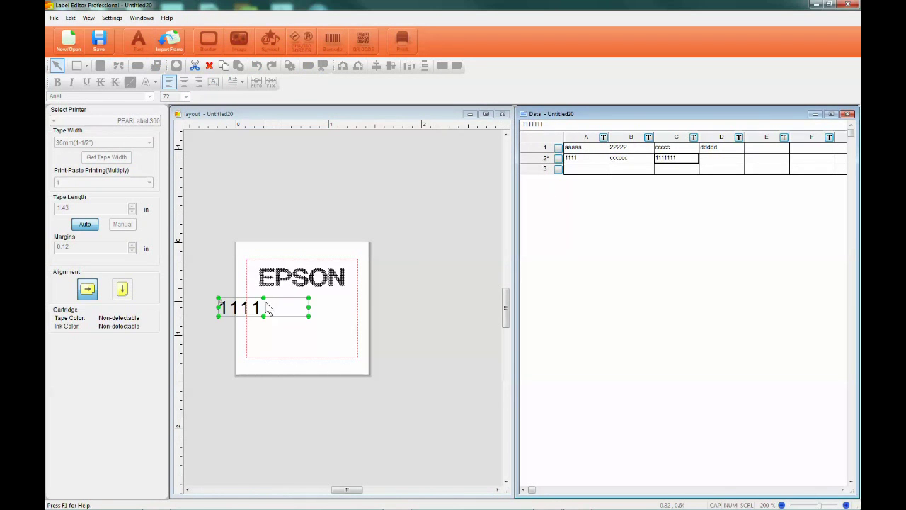
{"action": "left_click", "coordinate": [270, 297]}
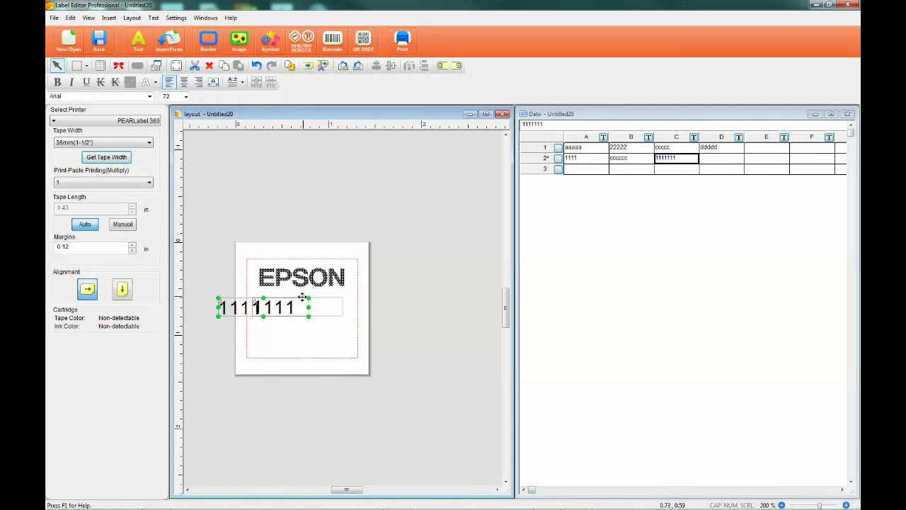
{"action": "left_click", "coordinate": [649, 138]}
{"action": "left_click_drag", "start_coordinate": [649, 139], "coordinate": [314, 329]}
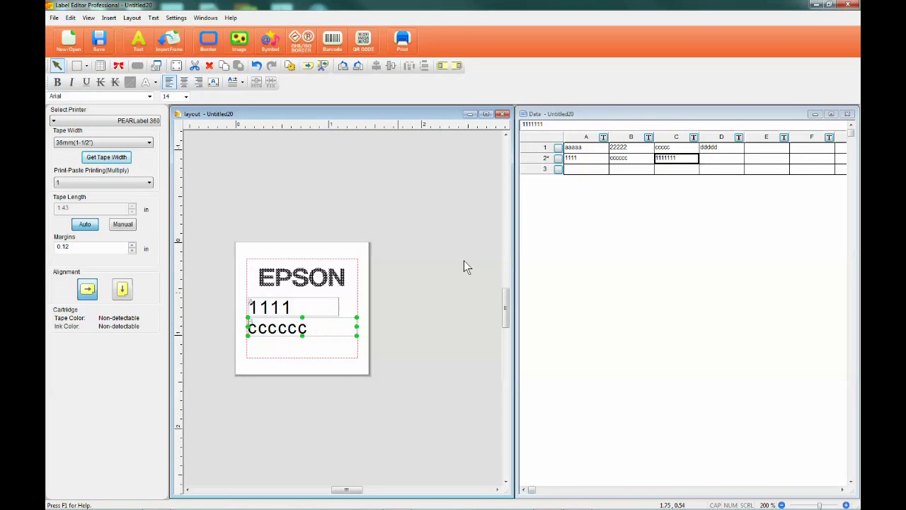
{"action": "left_click", "coordinate": [708, 152]}
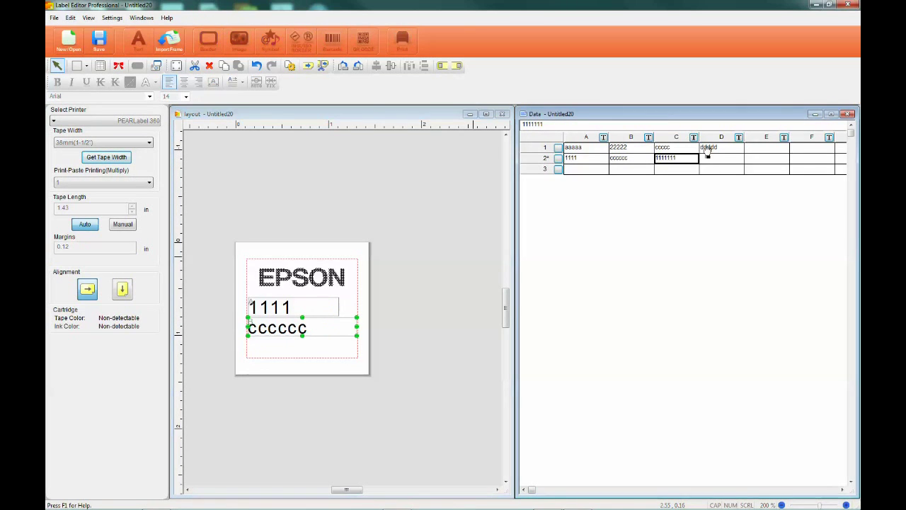
{"action": "left_click_drag", "start_coordinate": [398, 310], "coordinate": [396, 308]}
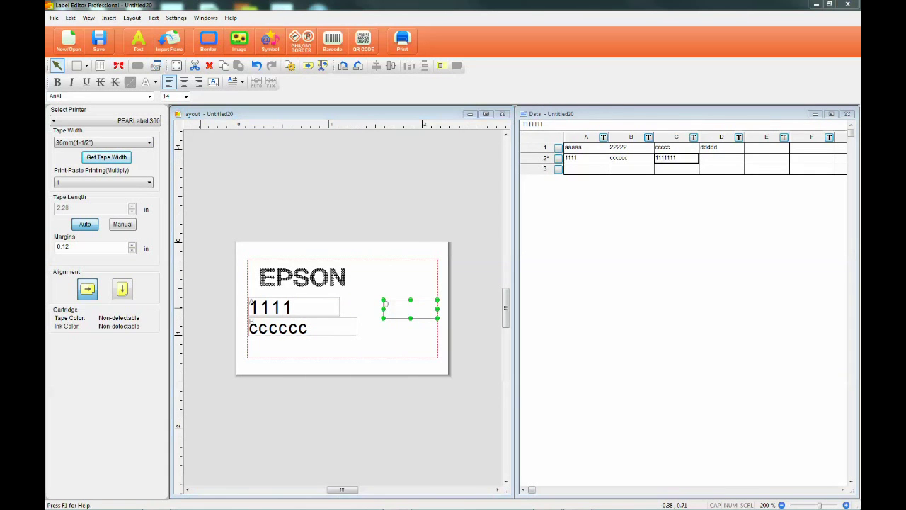
Set the 1111 field to Arial Black, size 8
{"action": "left_click", "coordinate": [280, 309]}
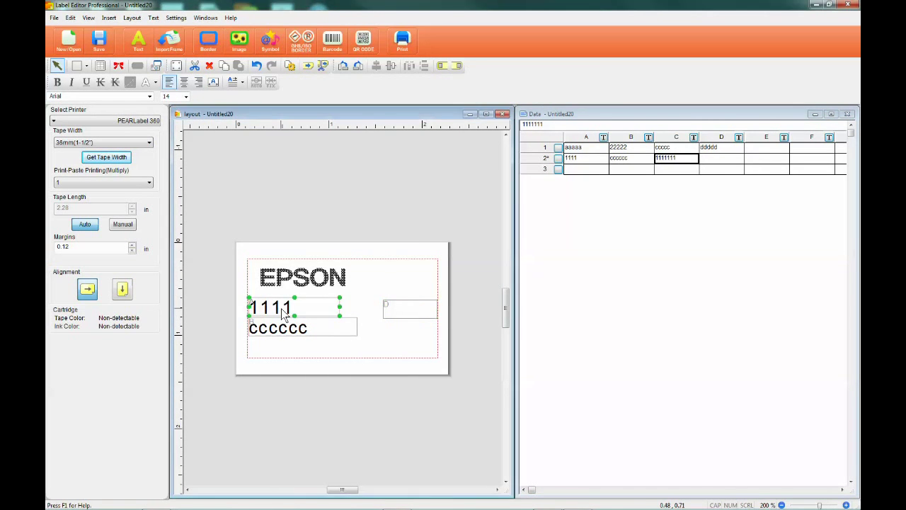
{"action": "left_click", "coordinate": [149, 96]}
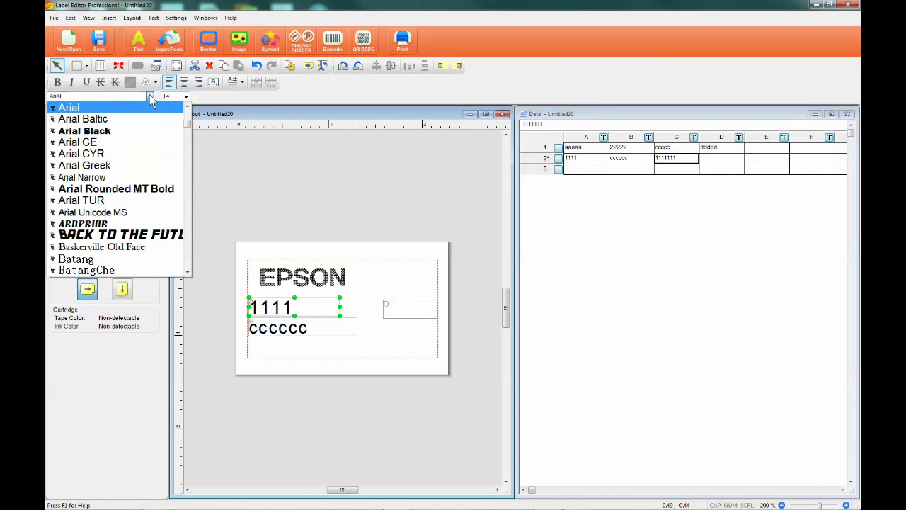
{"action": "left_click", "coordinate": [136, 132]}
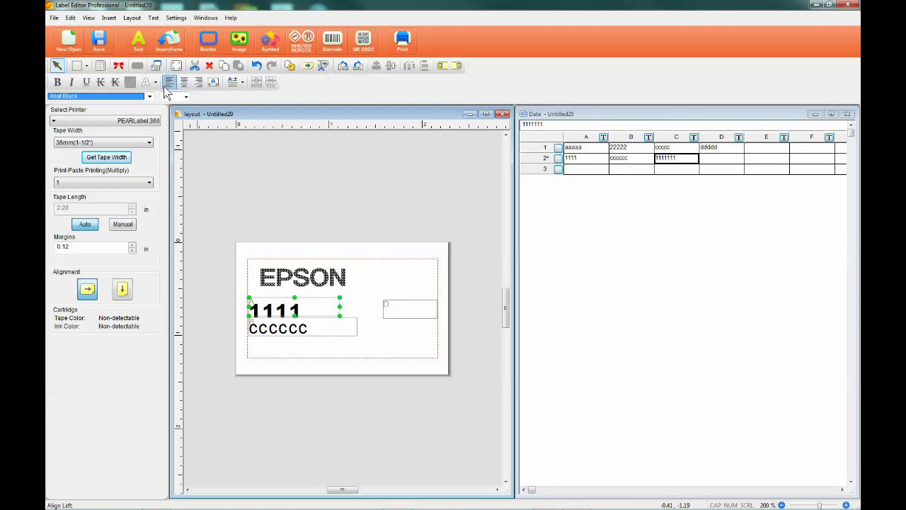
{"action": "left_click", "coordinate": [186, 97]}
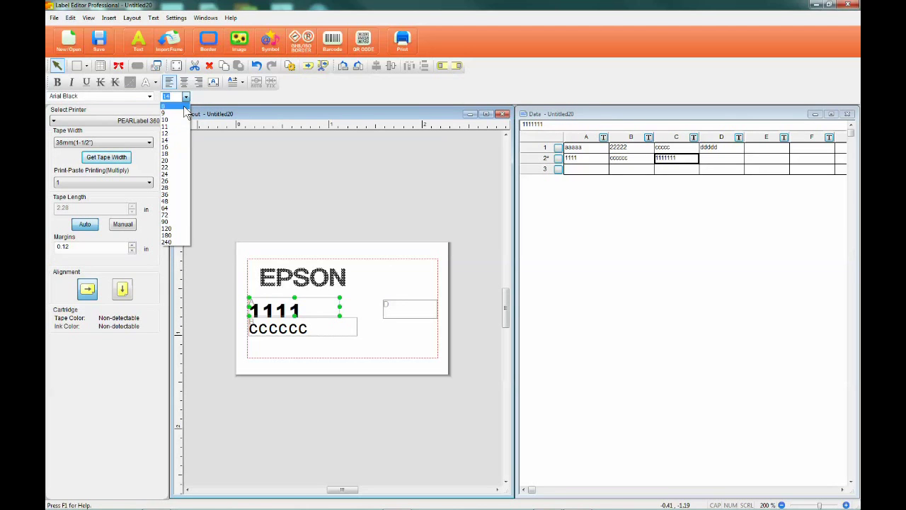
{"action": "left_click", "coordinate": [163, 106]}
Centre the cccccc text and shift the empty field slightly left
{"action": "left_click", "coordinate": [271, 327]}
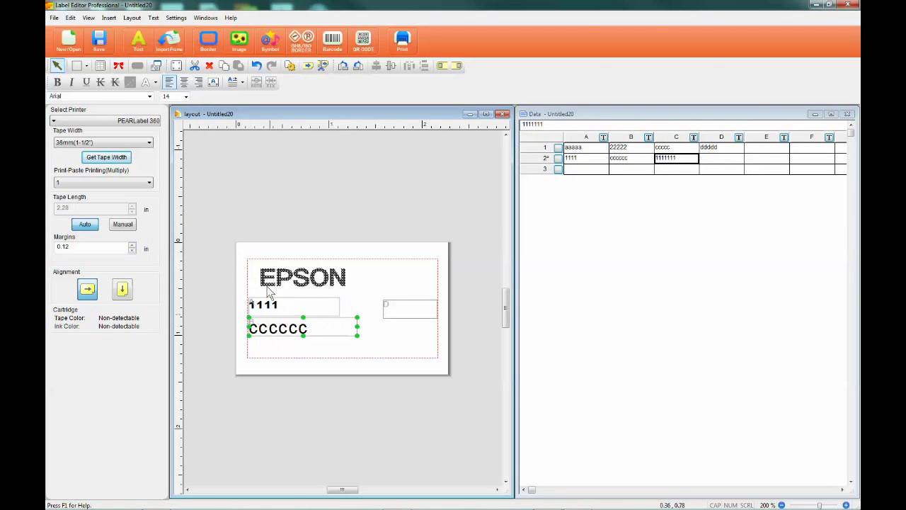
{"action": "left_click", "coordinate": [185, 82]}
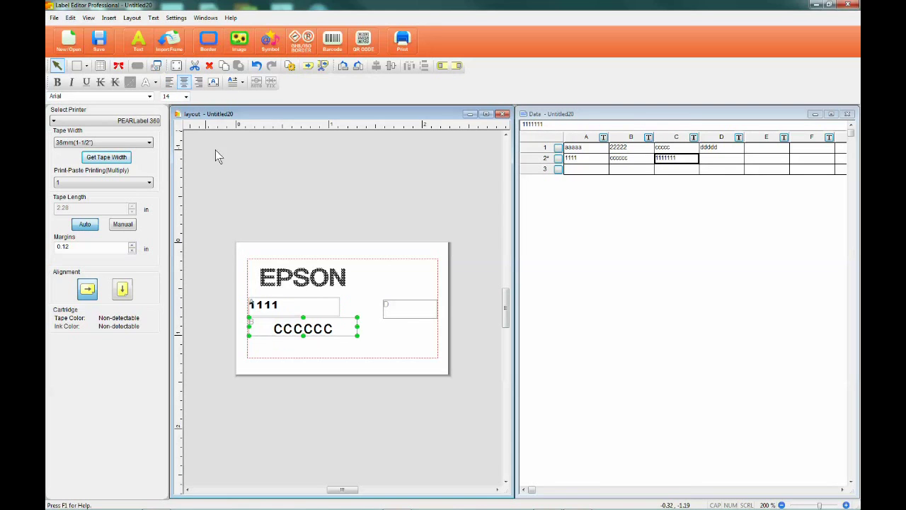
{"action": "left_click", "coordinate": [401, 315]}
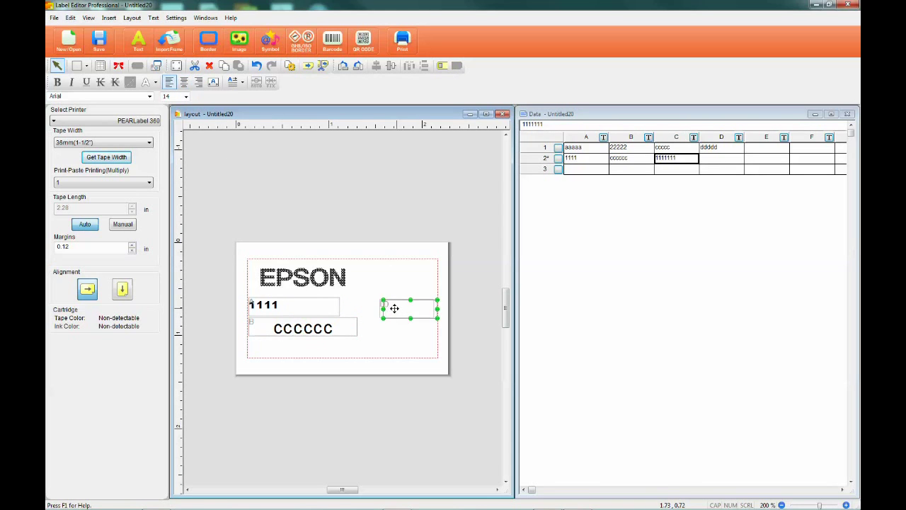
{"action": "left_click_drag", "start_coordinate": [399, 308], "coordinate": [381, 310]}
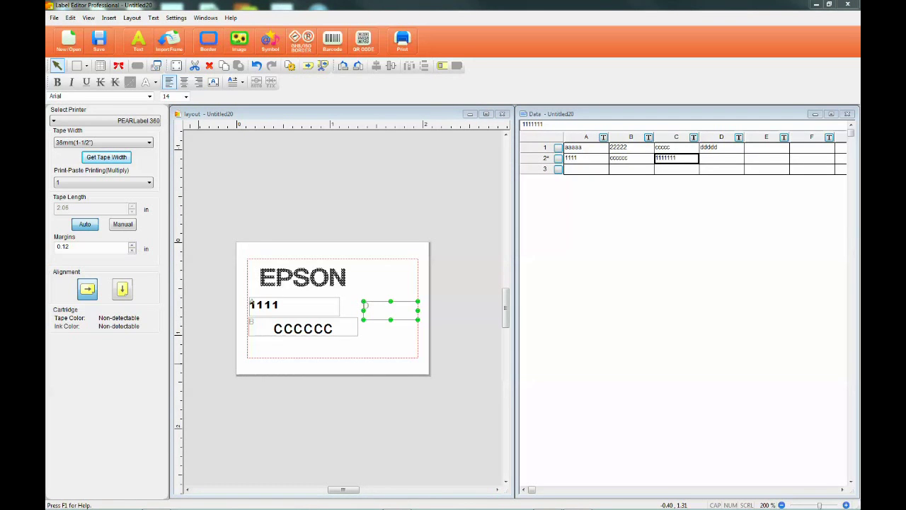
{"action": "left_click", "coordinate": [606, 142]}
Keep column A as text and make column B an image column
{"action": "right_click", "coordinate": [606, 141]}
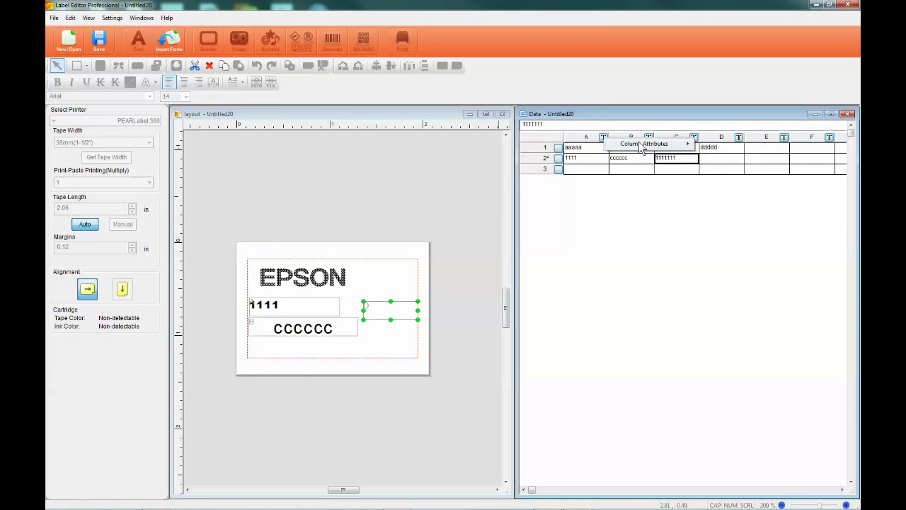
{"action": "mouse_move", "coordinate": [642, 144]}
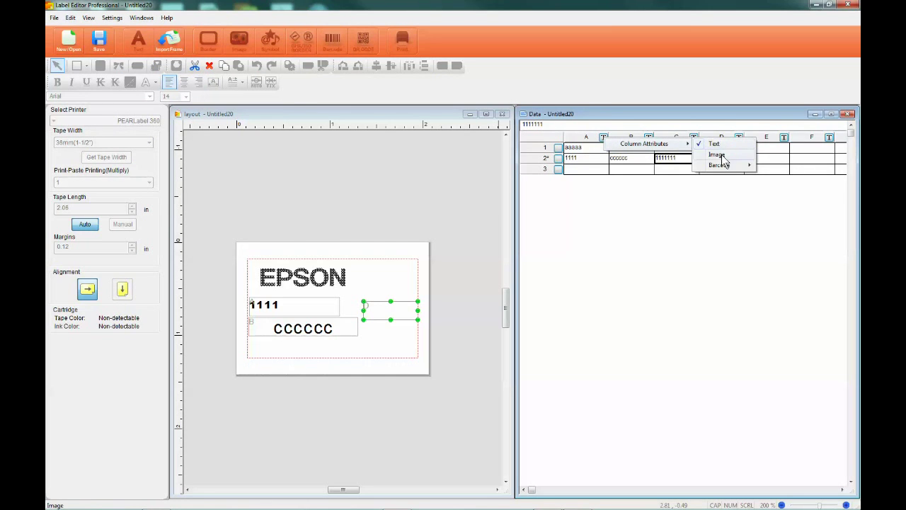
{"action": "mouse_move", "coordinate": [724, 171]}
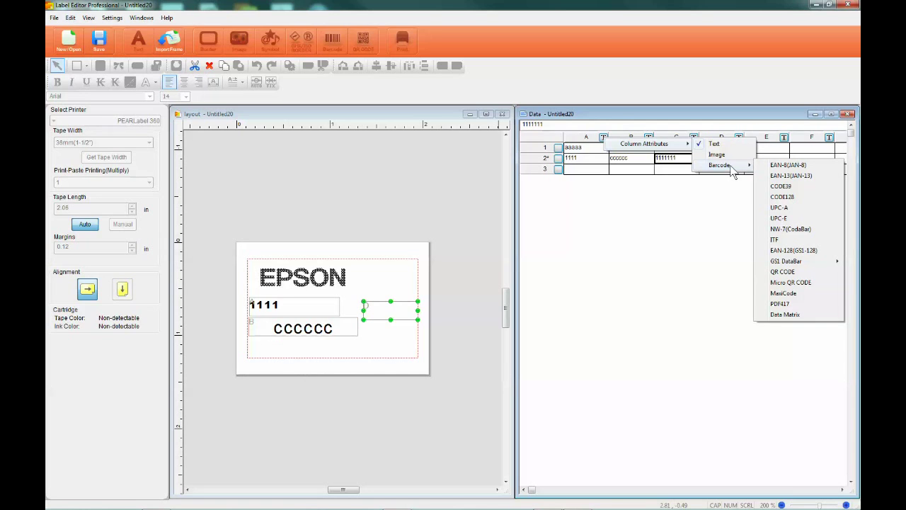
{"action": "left_click", "coordinate": [714, 144]}
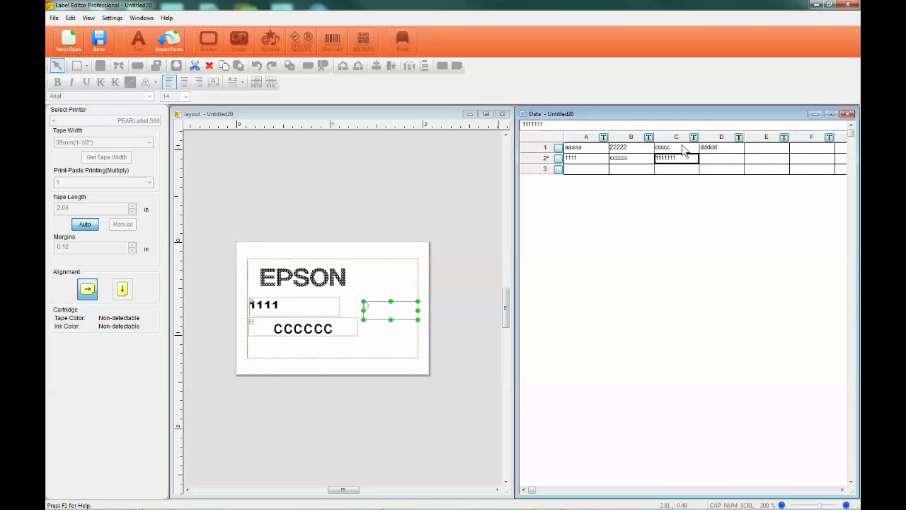
{"action": "left_click", "coordinate": [650, 138]}
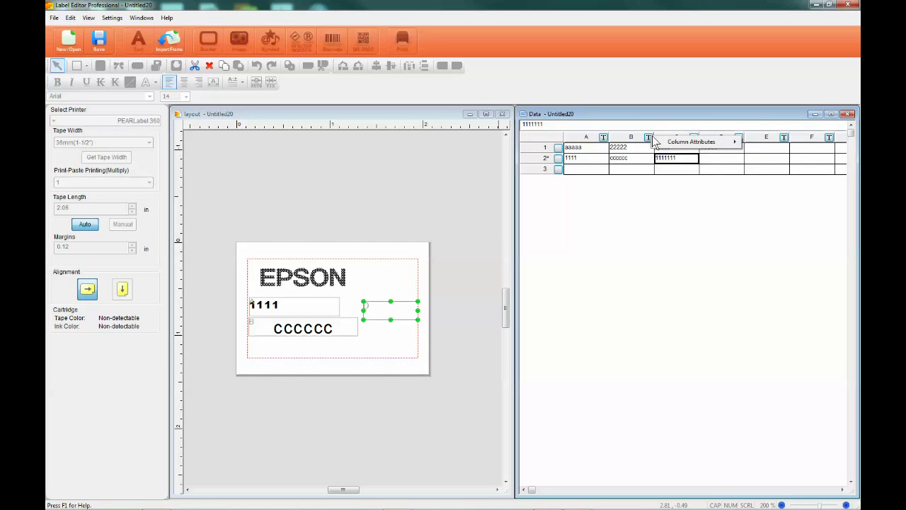
{"action": "mouse_move", "coordinate": [704, 142]}
{"action": "left_click", "coordinate": [762, 153]}
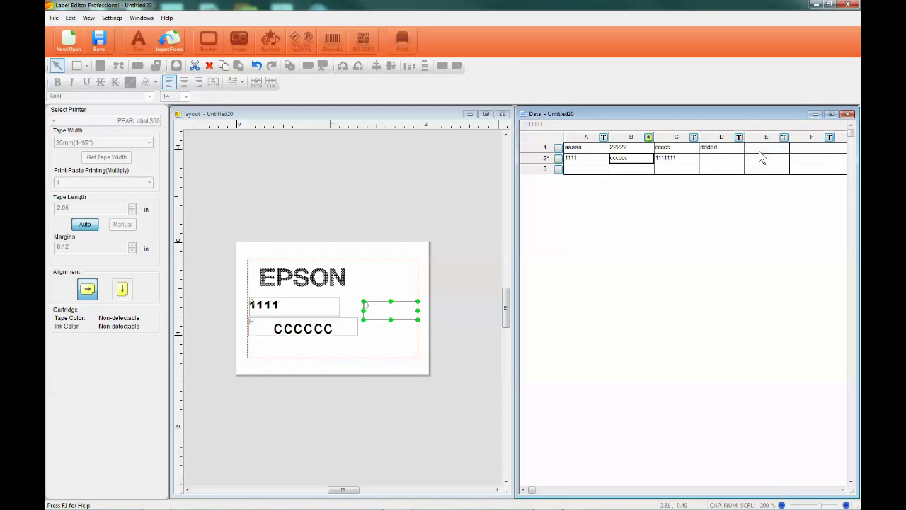
Load the Corporate_Logo image into column B for rows 1 and 2
{"action": "left_click", "coordinate": [635, 148]}
{"action": "left_click", "coordinate": [637, 148]}
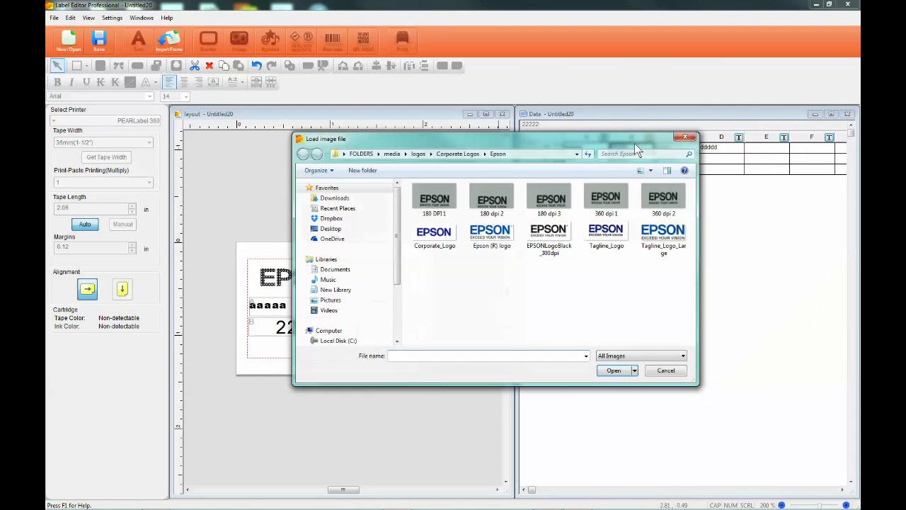
{"action": "left_click", "coordinate": [434, 235]}
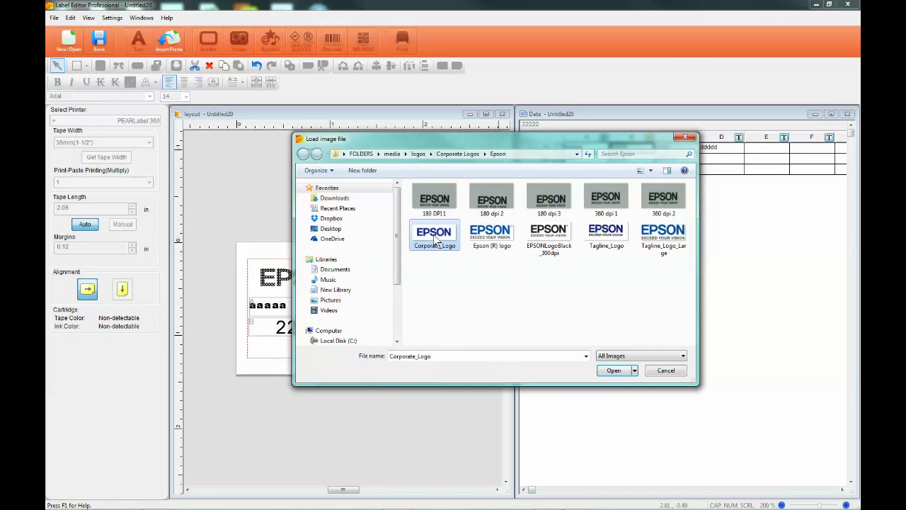
{"action": "double_click", "coordinate": [434, 238]}
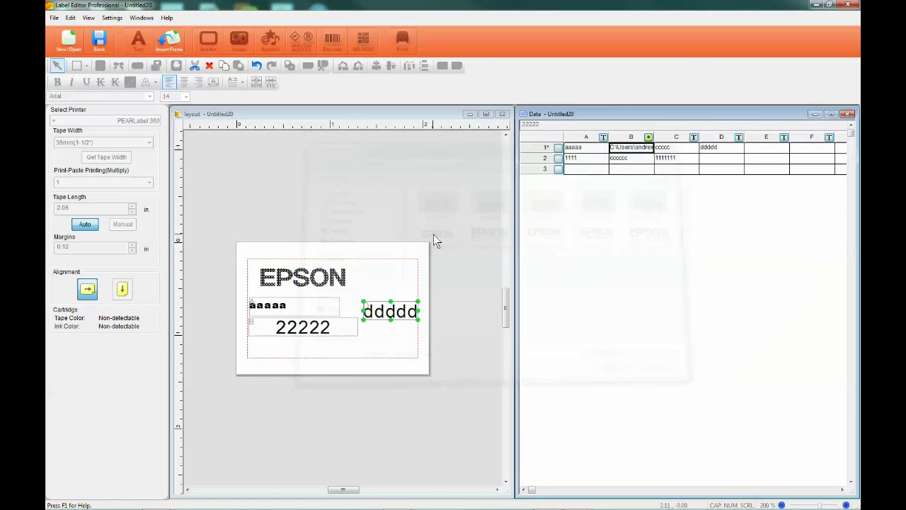
{"action": "left_click", "coordinate": [626, 158]}
{"action": "left_click", "coordinate": [626, 158]}
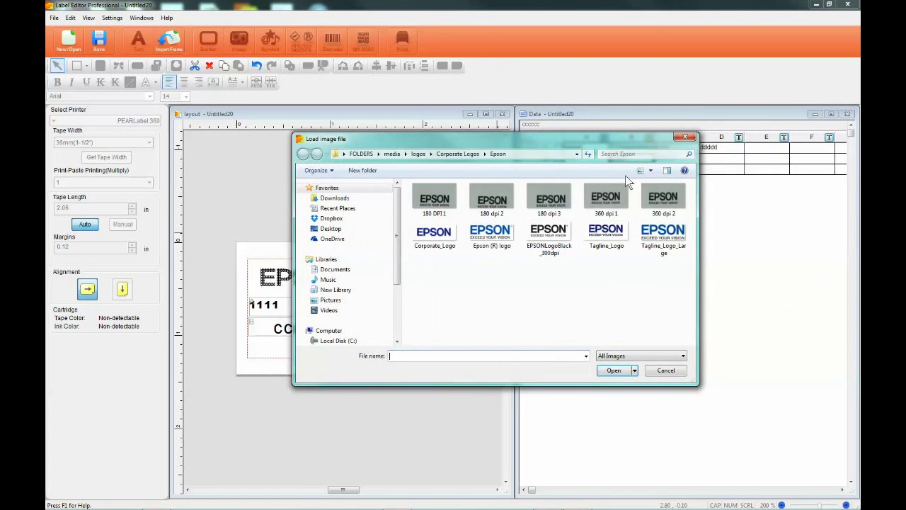
{"action": "left_click", "coordinate": [436, 238]}
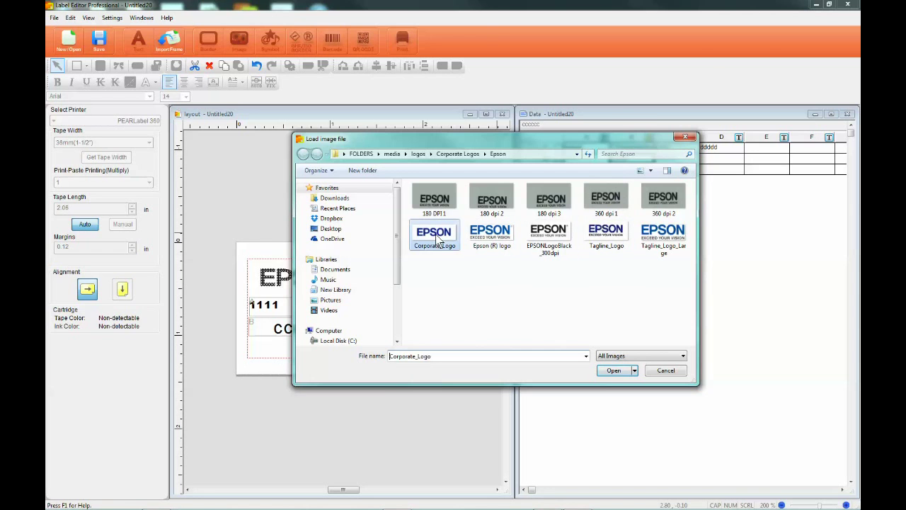
{"action": "double_click", "coordinate": [435, 238]}
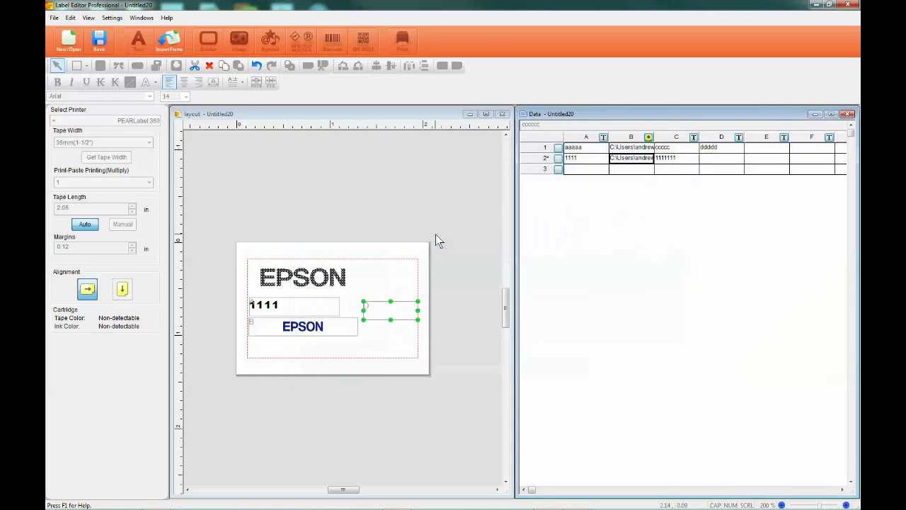
{"action": "left_click", "coordinate": [628, 157]}
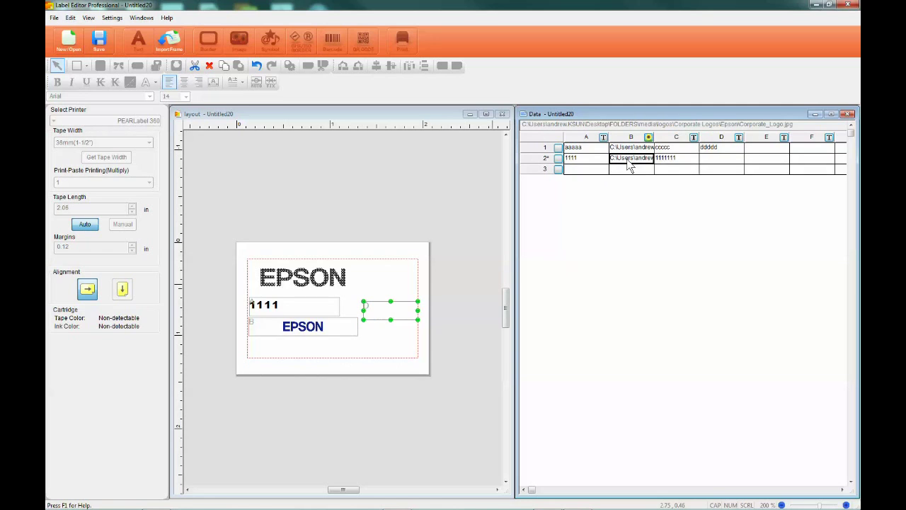
Make column C a QR CODE barcode column and place its field on the label
{"action": "left_click", "coordinate": [664, 150]}
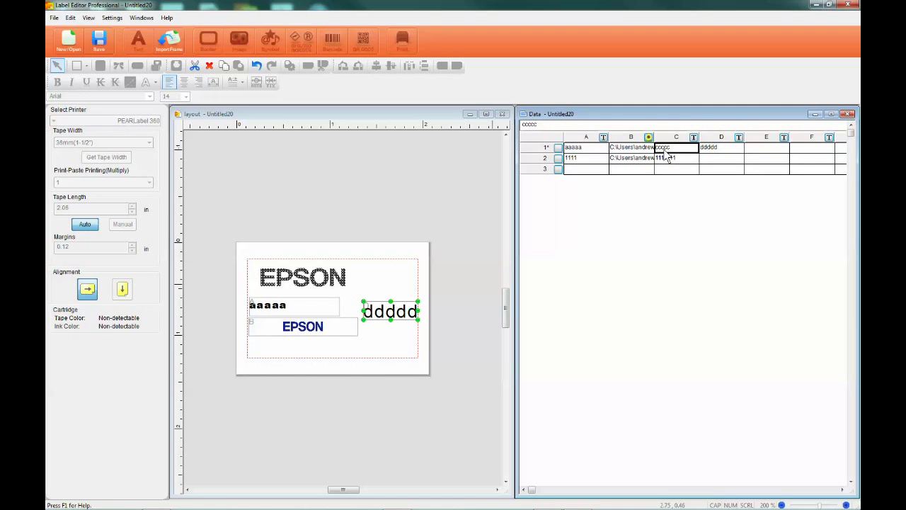
{"action": "left_click", "coordinate": [694, 137]}
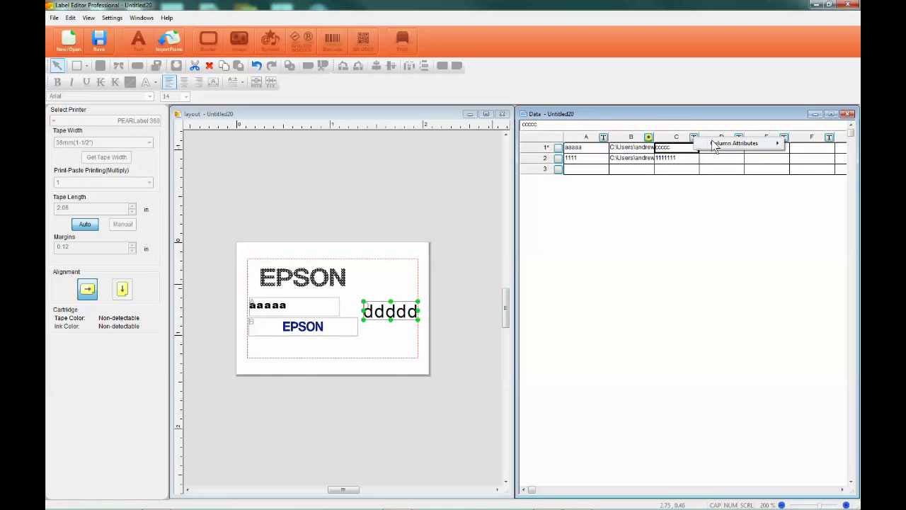
{"action": "mouse_move", "coordinate": [715, 145]}
{"action": "mouse_move", "coordinate": [805, 163]}
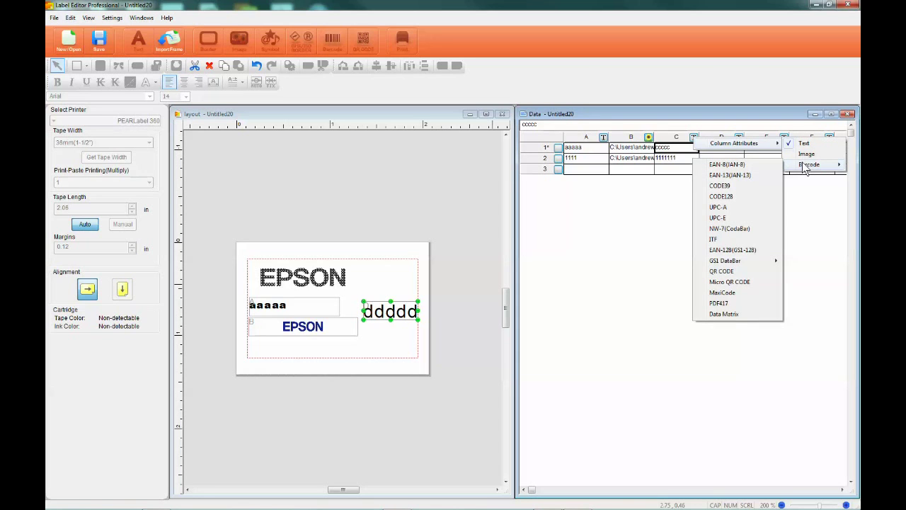
{"action": "left_click", "coordinate": [742, 272]}
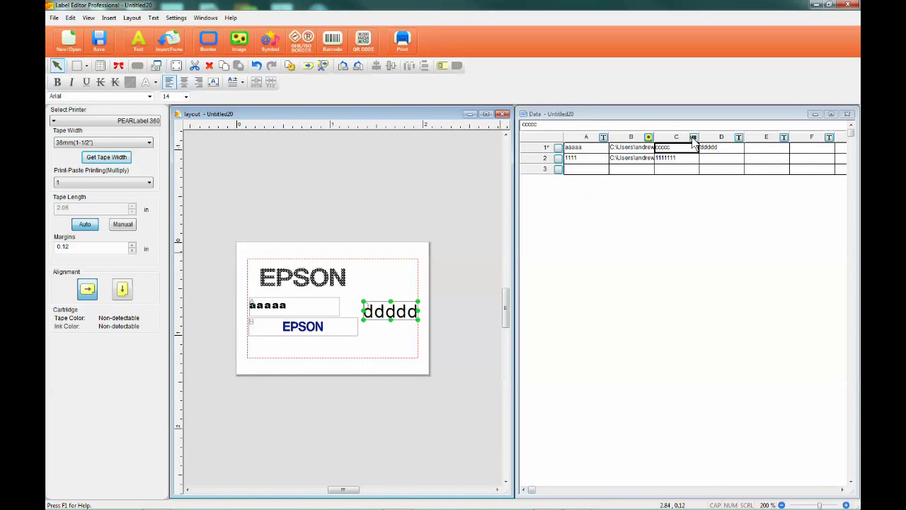
{"action": "left_click", "coordinate": [666, 149]}
{"action": "left_click_drag", "start_coordinate": [665, 148], "coordinate": [379, 280]}
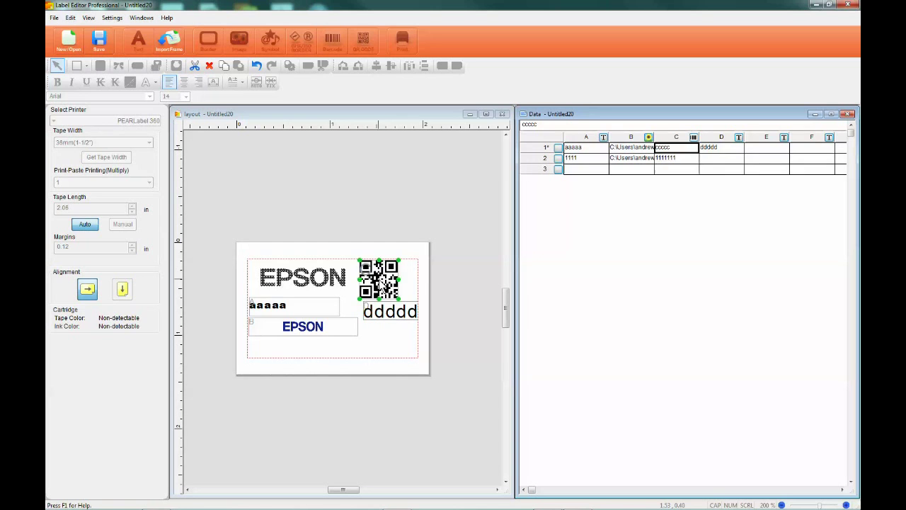
Move the ddddd field down, nudge the QR code right and down, and mark row 1 for printing
{"action": "left_click", "coordinate": [394, 317]}
{"action": "left_click_drag", "start_coordinate": [395, 318], "coordinate": [391, 330]}
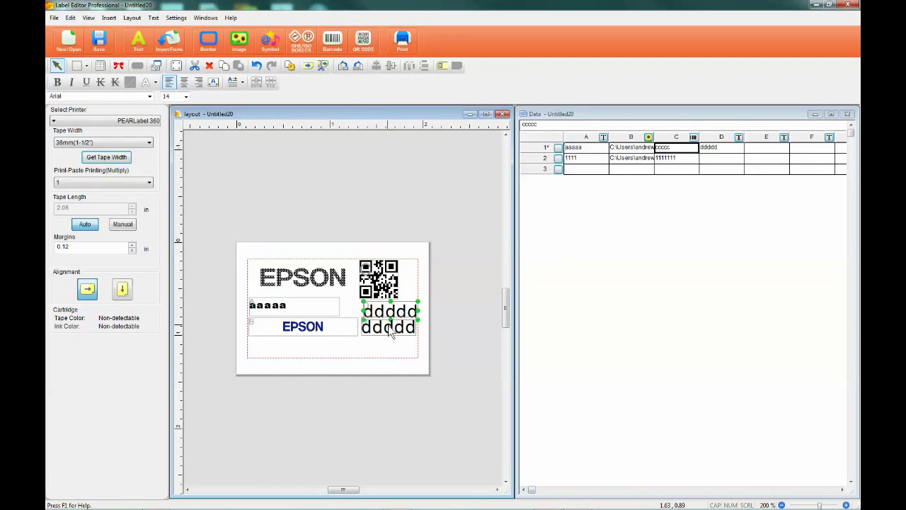
{"action": "left_click_drag", "start_coordinate": [379, 279], "coordinate": [388, 287]}
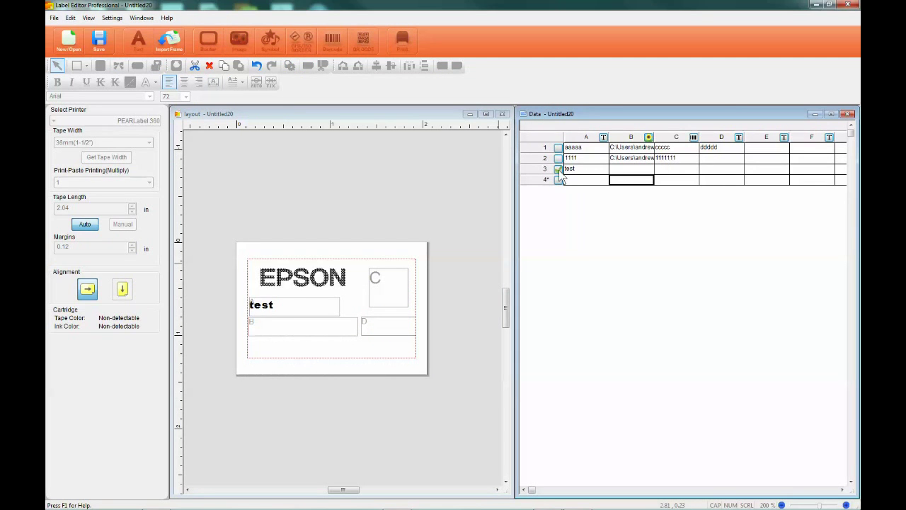
{"action": "left_click", "coordinate": [558, 148]}
Clear the print marks on rows 1–3 and load Corporate_Logo into row 3's image cell
{"action": "left_click", "coordinate": [559, 148]}
{"action": "left_click", "coordinate": [559, 158]}
{"action": "left_click", "coordinate": [558, 169]}
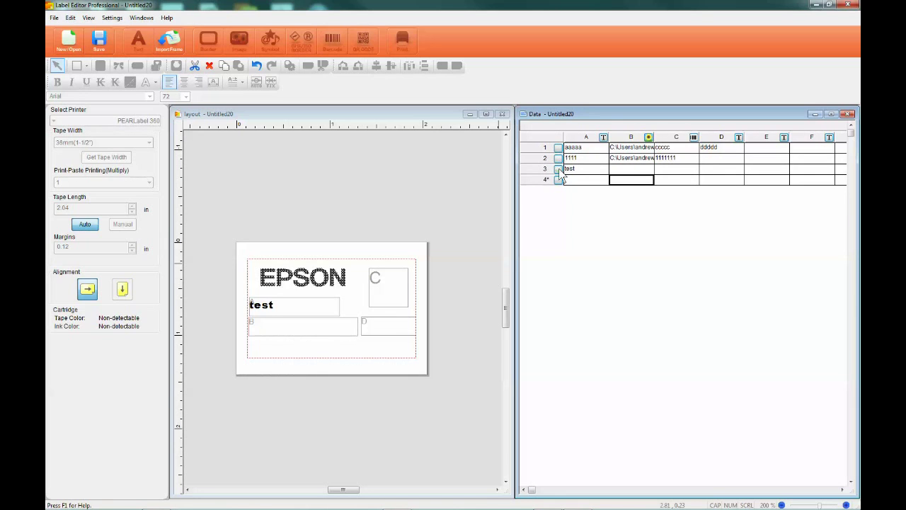
{"action": "left_click", "coordinate": [620, 172]}
{"action": "double_click", "coordinate": [621, 173]}
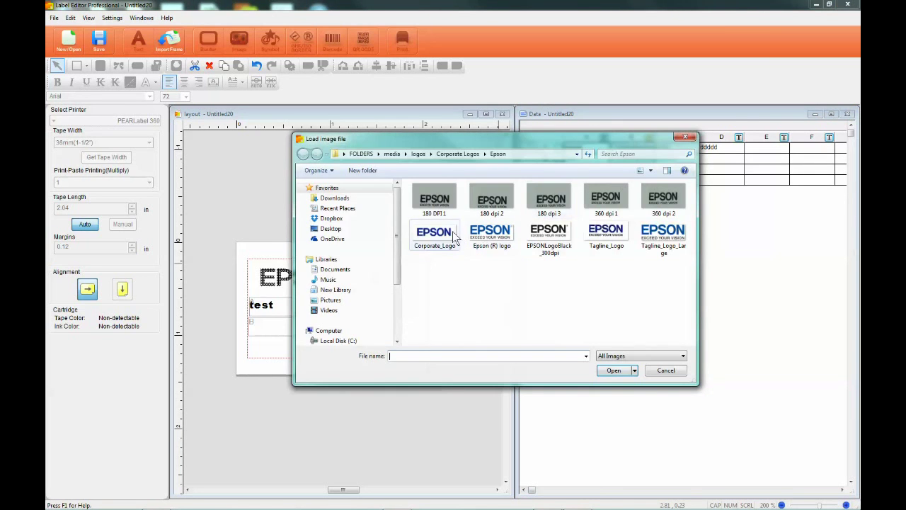
{"action": "left_click", "coordinate": [453, 237]}
{"action": "double_click", "coordinate": [453, 237]}
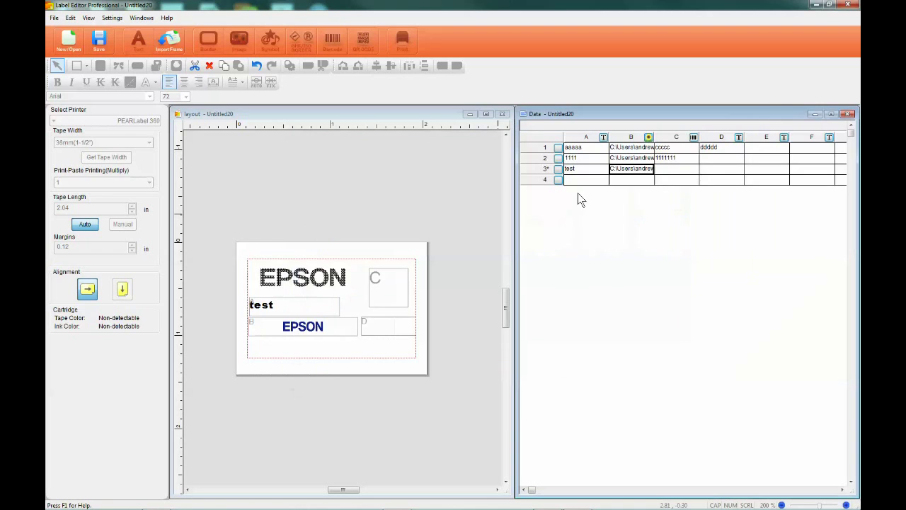
Enter 22222 as row 3's QR code value and change row 2's column D to asdfg
{"action": "left_click", "coordinate": [667, 174]}
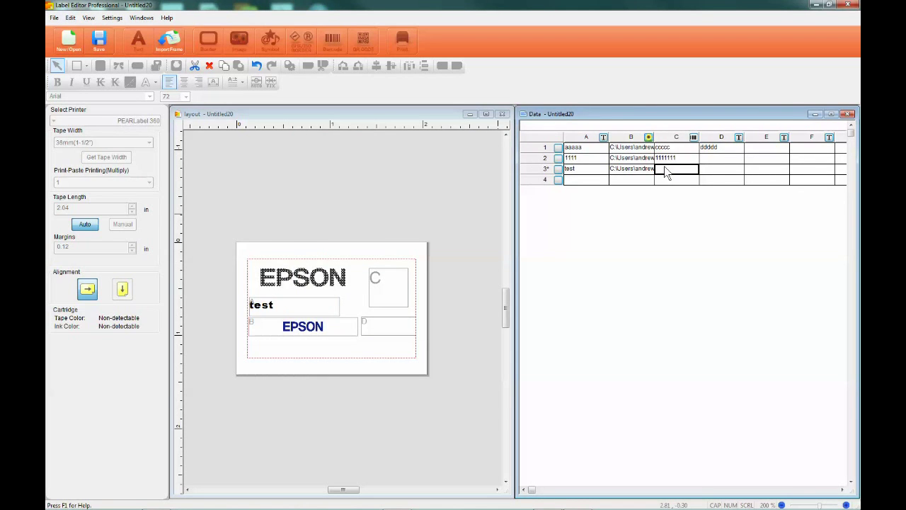
{"action": "type", "text": "22222"}
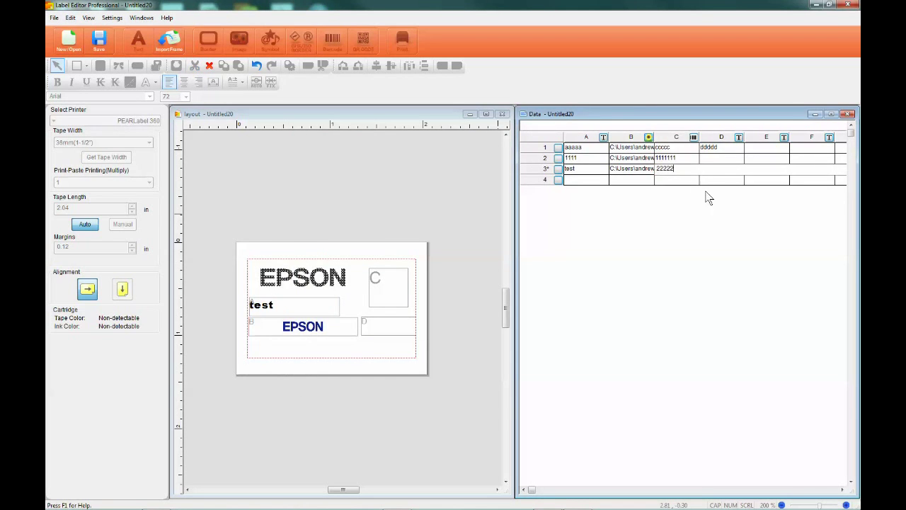
{"action": "key", "text": "Return"}
{"action": "double_click", "coordinate": [718, 169]}
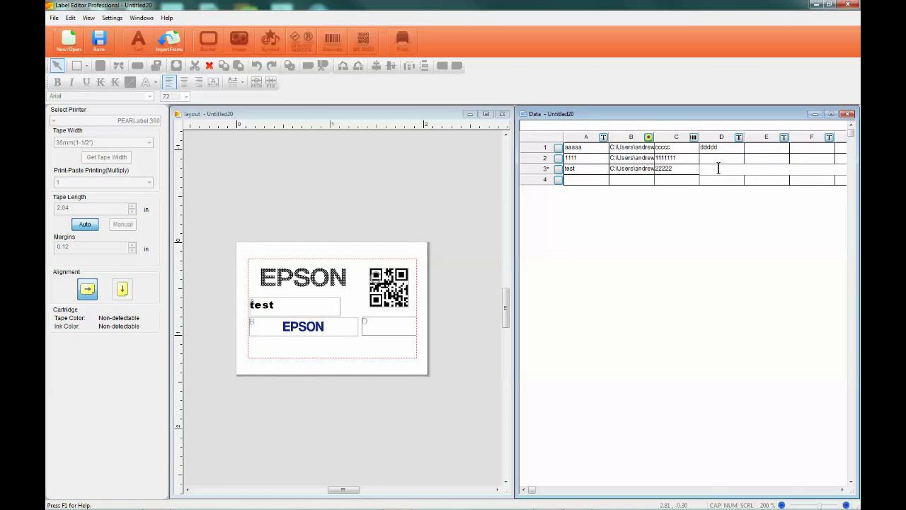
{"action": "double_click", "coordinate": [716, 159]}
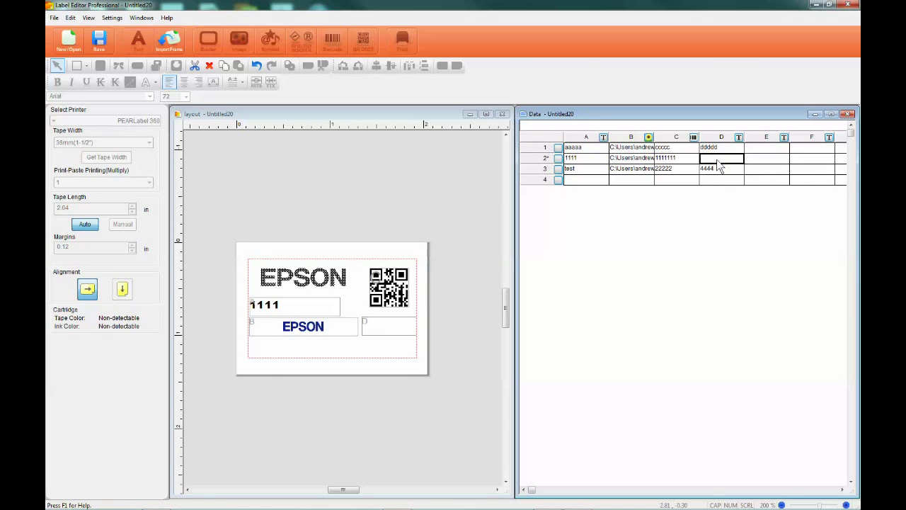
{"action": "type", "text": "asdfg"}
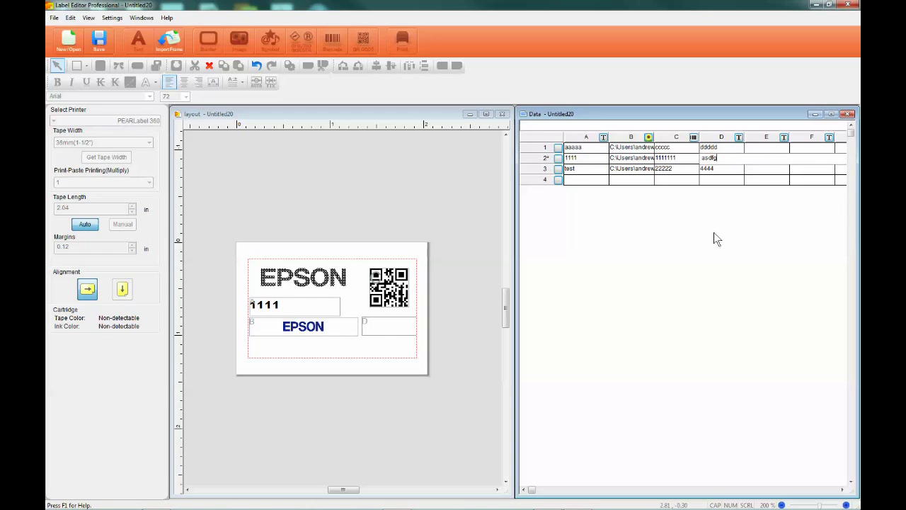
{"action": "key", "text": "Return"}
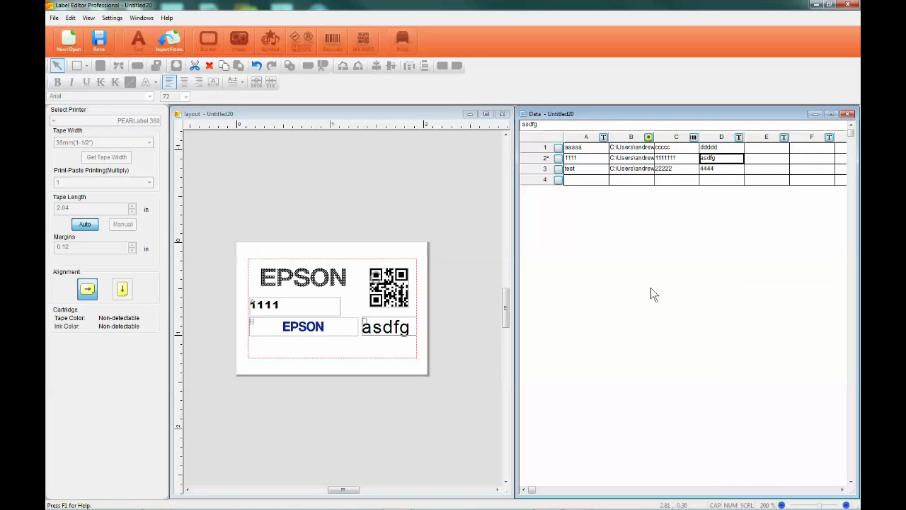
{"action": "left_click", "coordinate": [637, 170]}
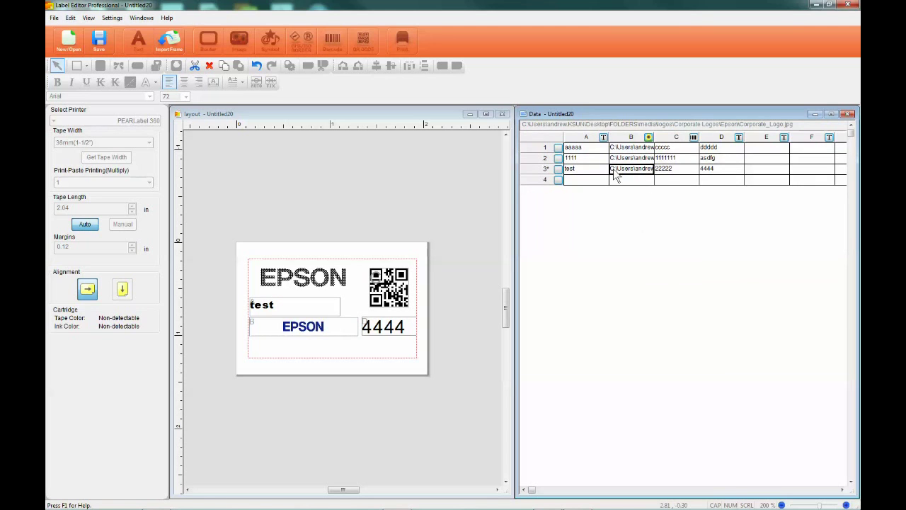
{"action": "left_click", "coordinate": [590, 169]}
{"action": "left_click", "coordinate": [591, 159]}
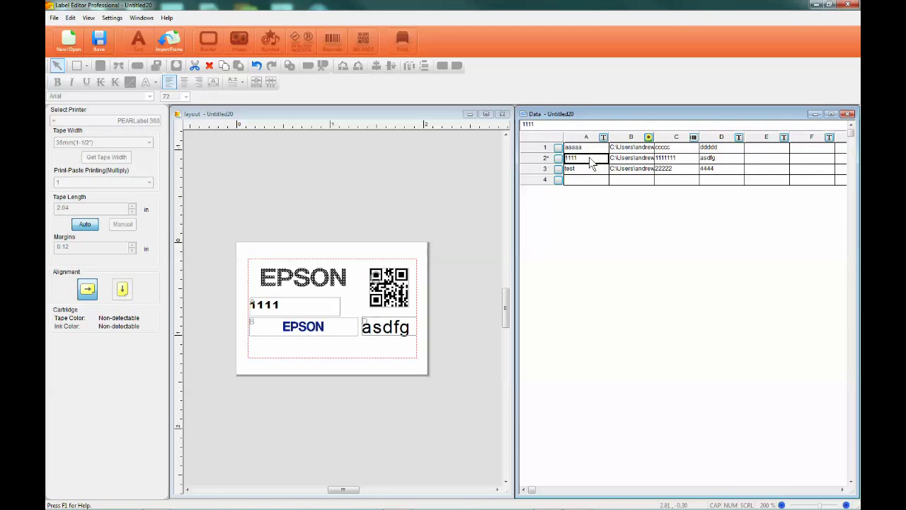
{"action": "left_click", "coordinate": [633, 160]}
{"action": "left_click", "coordinate": [678, 160]}
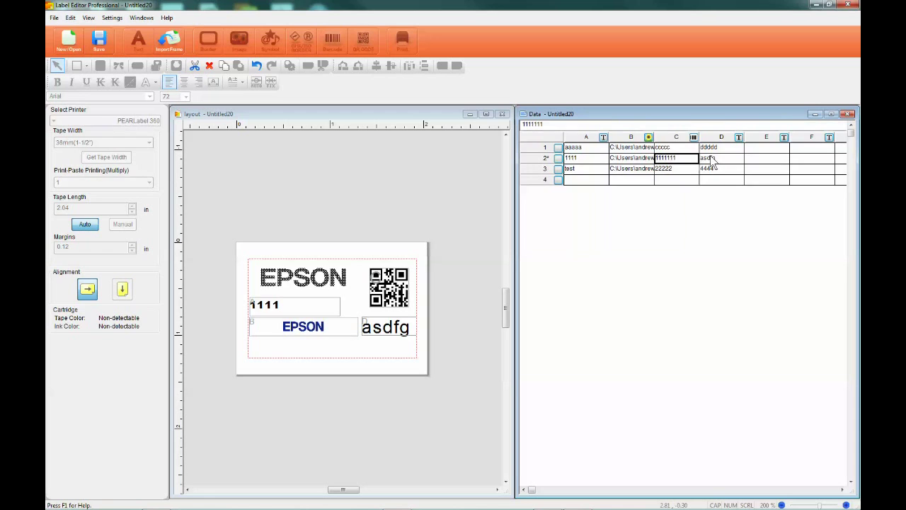
{"action": "left_click", "coordinate": [711, 159]}
{"action": "left_click", "coordinate": [711, 170]}
{"action": "left_click", "coordinate": [712, 148]}
{"action": "left_click", "coordinate": [712, 159]}
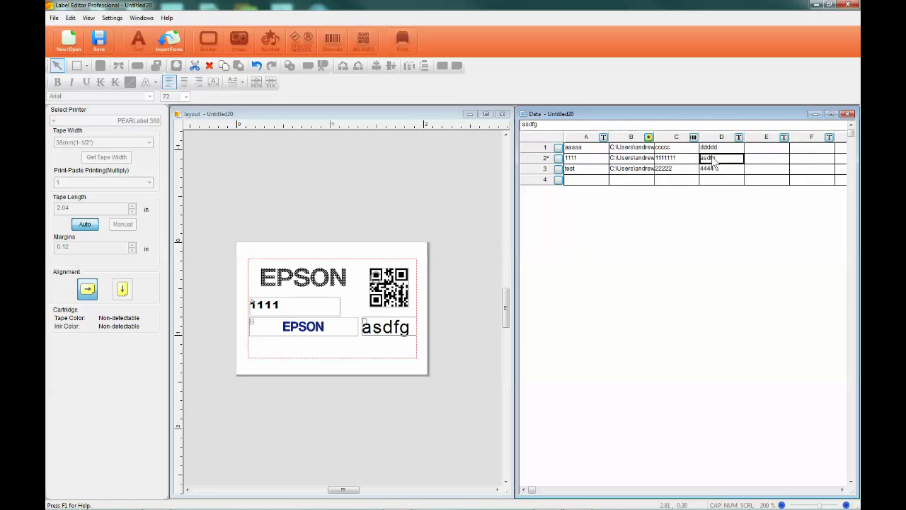
{"action": "left_click", "coordinate": [713, 170]}
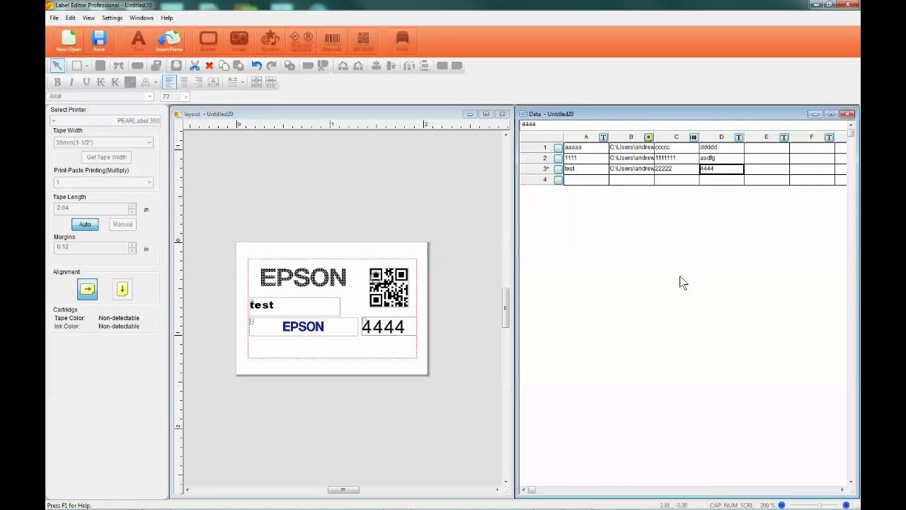
{"action": "left_click", "coordinate": [438, 206]}
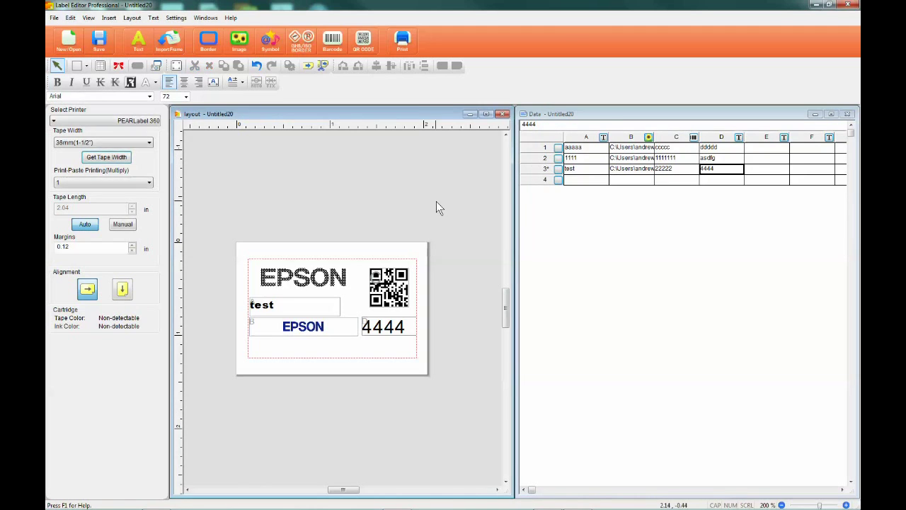
{"action": "left_click", "coordinate": [407, 45]}
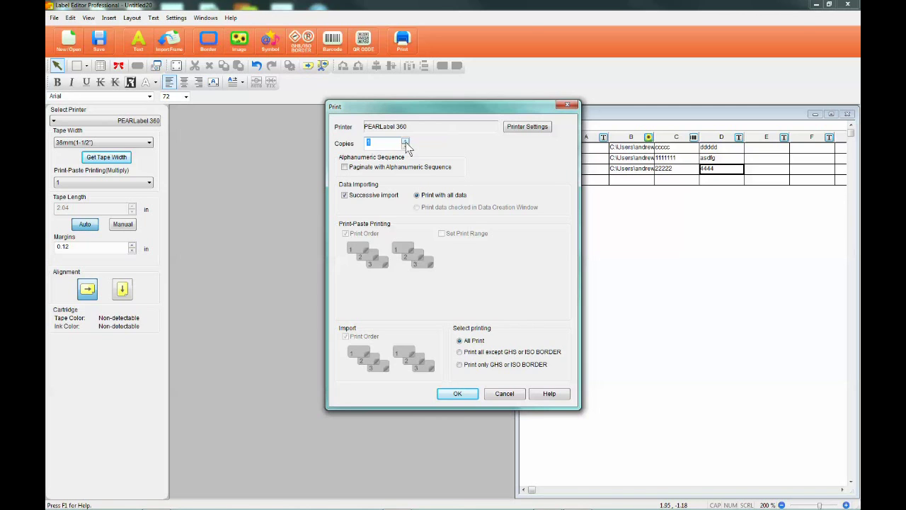
{"action": "left_click", "coordinate": [500, 396]}
{"action": "left_click", "coordinate": [584, 347]}
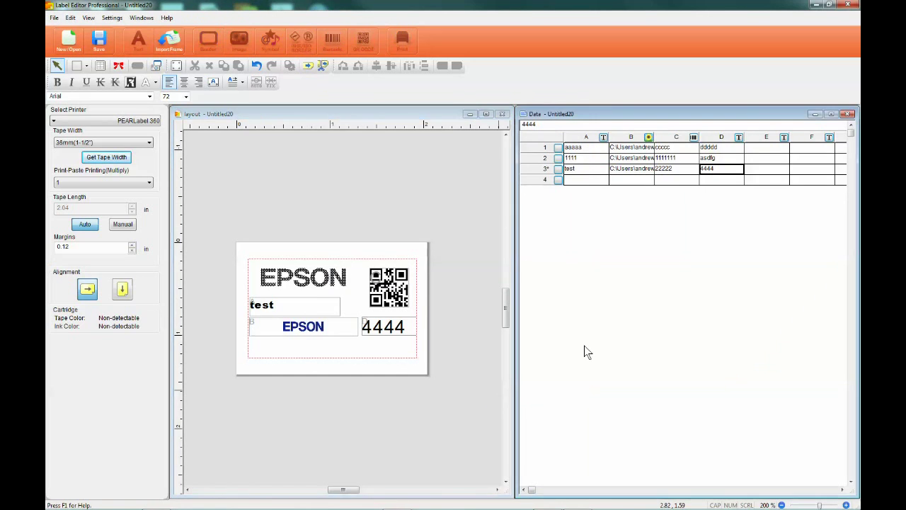
{"action": "left_click", "coordinate": [395, 181]}
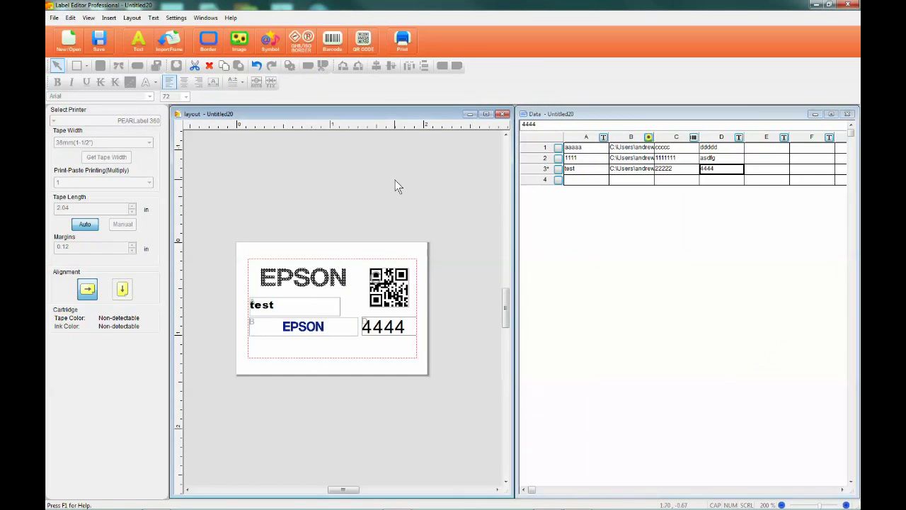
{"action": "left_click", "coordinate": [403, 41]}
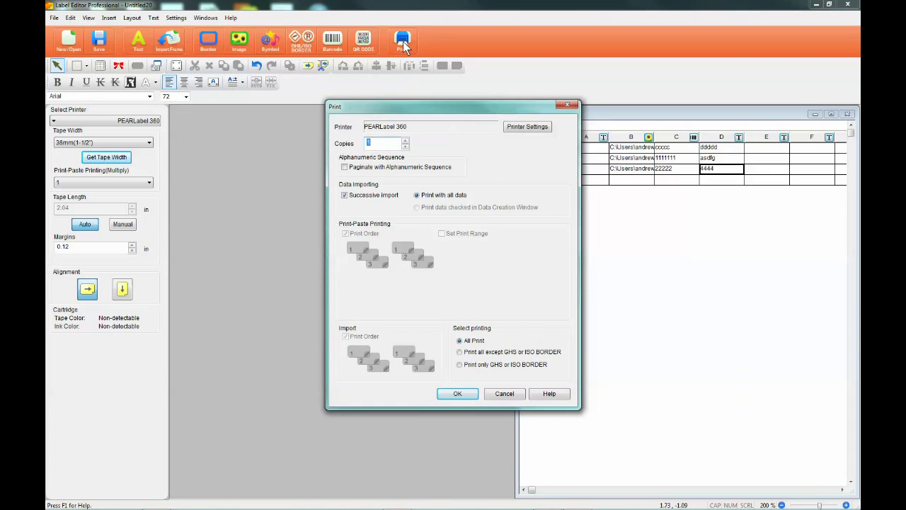
{"action": "left_click", "coordinate": [345, 197]}
{"action": "left_click", "coordinate": [506, 395]}
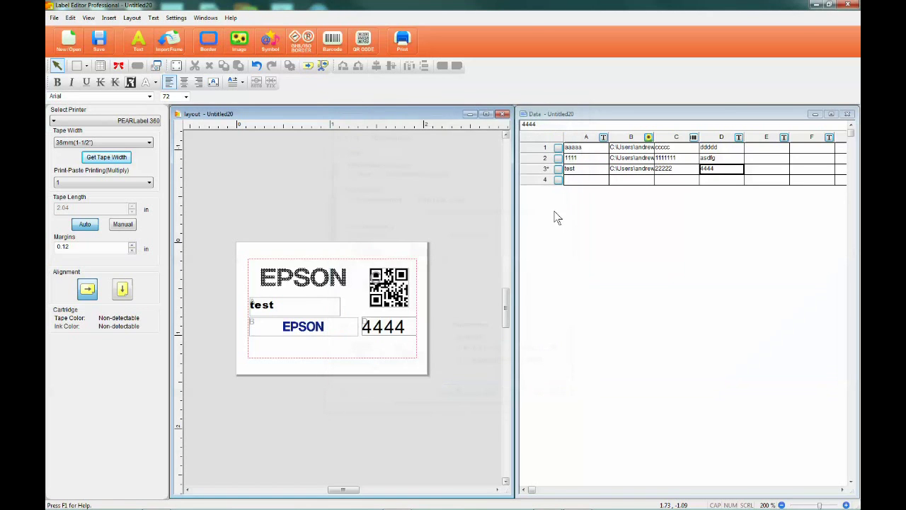
Tick data rows 1–3 in the Data window and bring up the print options
{"action": "left_click", "coordinate": [558, 158]}
{"action": "left_click", "coordinate": [558, 147]}
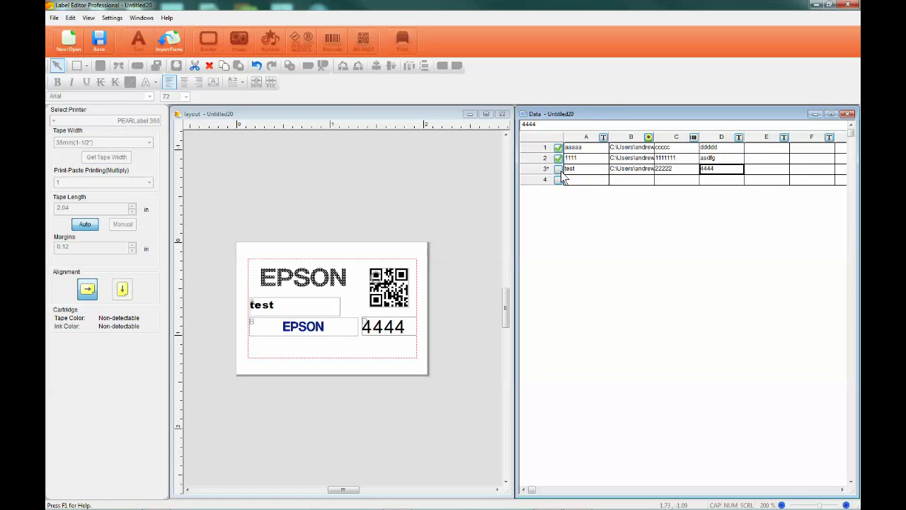
{"action": "left_click", "coordinate": [559, 169]}
{"action": "left_click", "coordinate": [449, 149]}
{"action": "left_click", "coordinate": [401, 42]}
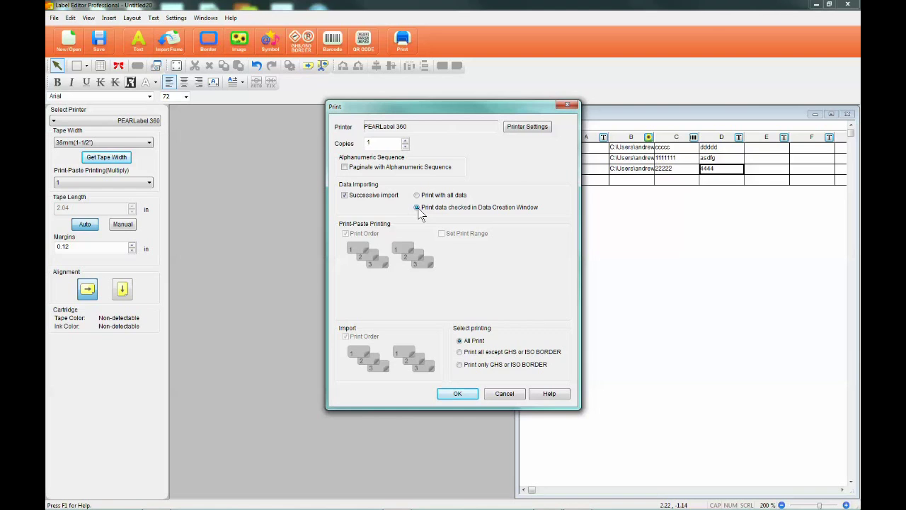
Print only checked rows, 3 copies, stacked print order left on, and open PEARLabel 360 printer settings
{"action": "left_click", "coordinate": [418, 209]}
{"action": "left_click", "coordinate": [406, 142]}
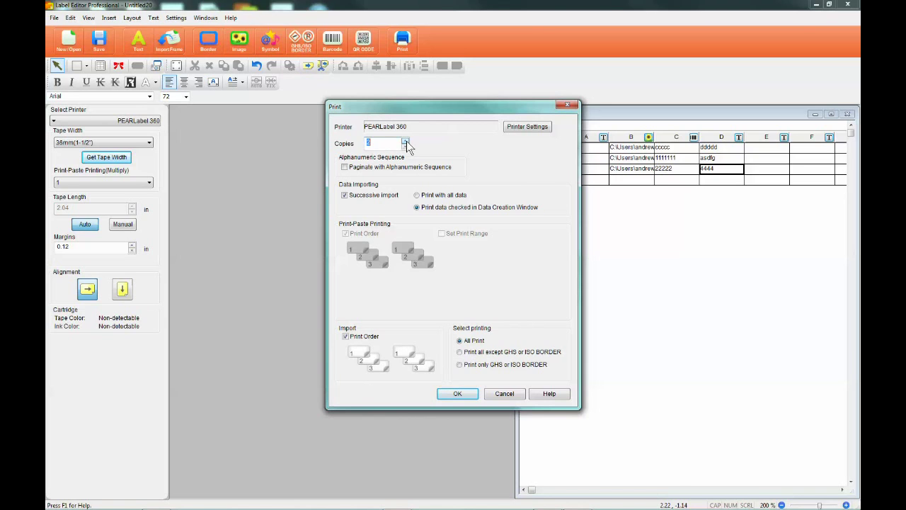
{"action": "left_click", "coordinate": [345, 336]}
{"action": "left_click", "coordinate": [345, 336]}
{"action": "left_click", "coordinate": [345, 337]}
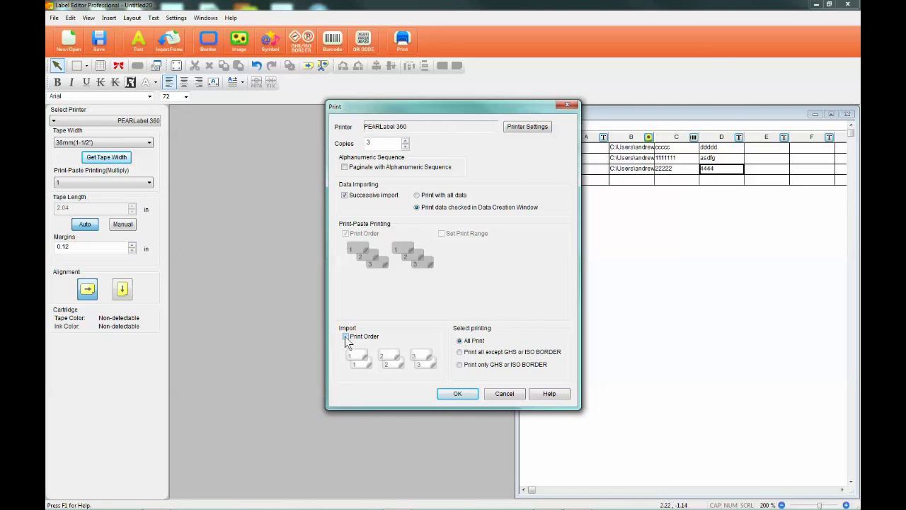
{"action": "left_click", "coordinate": [345, 336]}
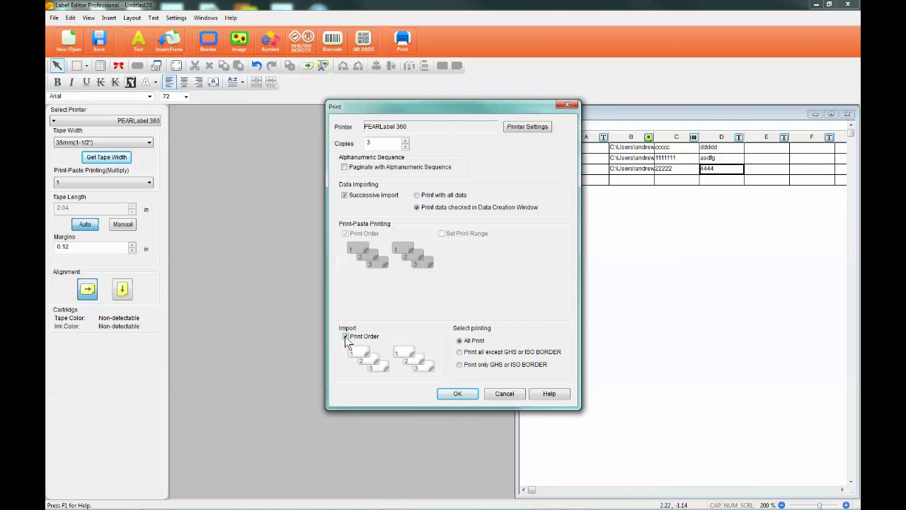
{"action": "left_click", "coordinate": [345, 336]}
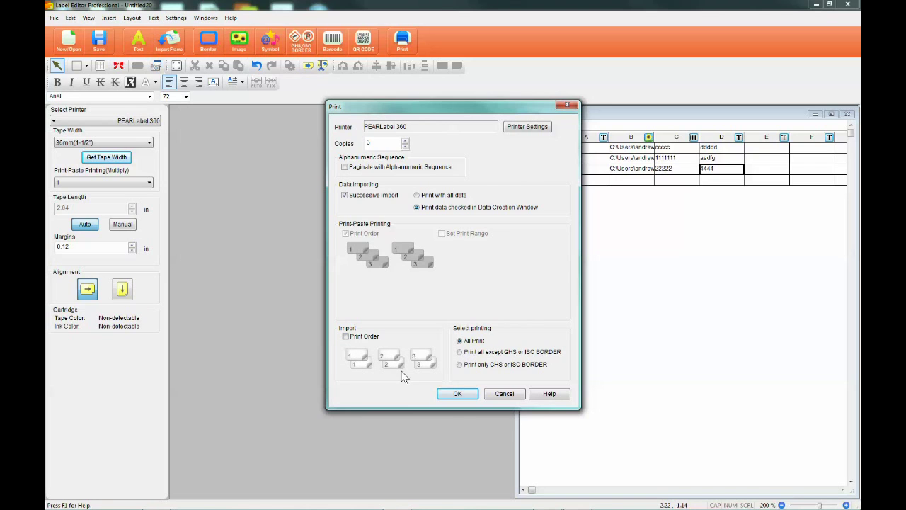
{"action": "left_click", "coordinate": [345, 336]}
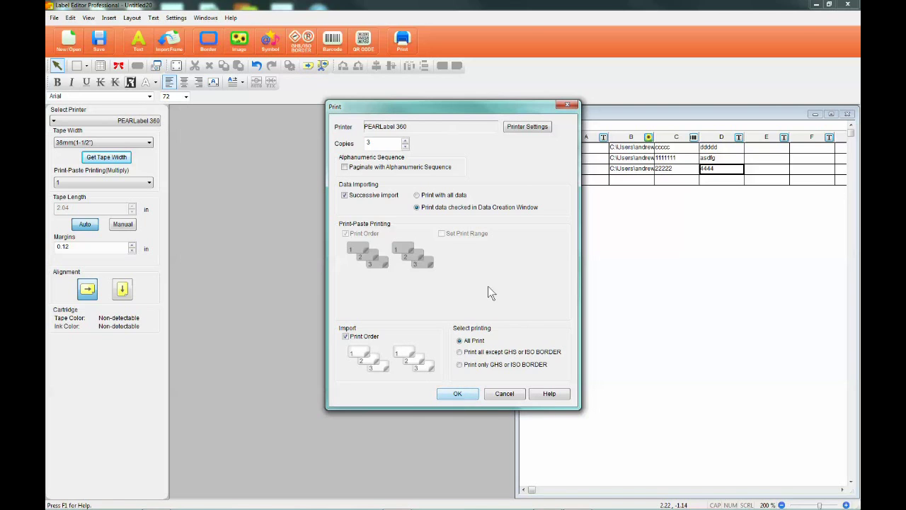
{"action": "left_click", "coordinate": [527, 127]}
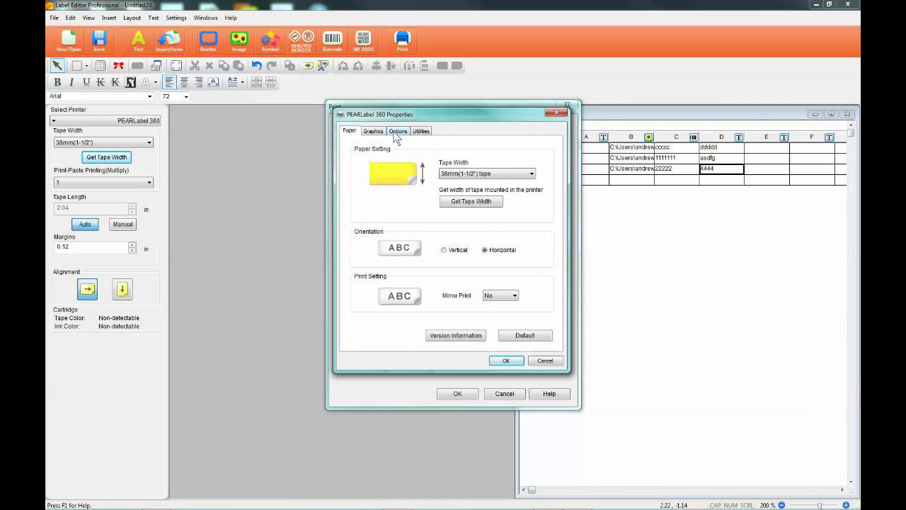
Enable Print Preview on the PEARLabel 360 Options tab and confirm the printer settings
{"action": "left_click", "coordinate": [396, 136]}
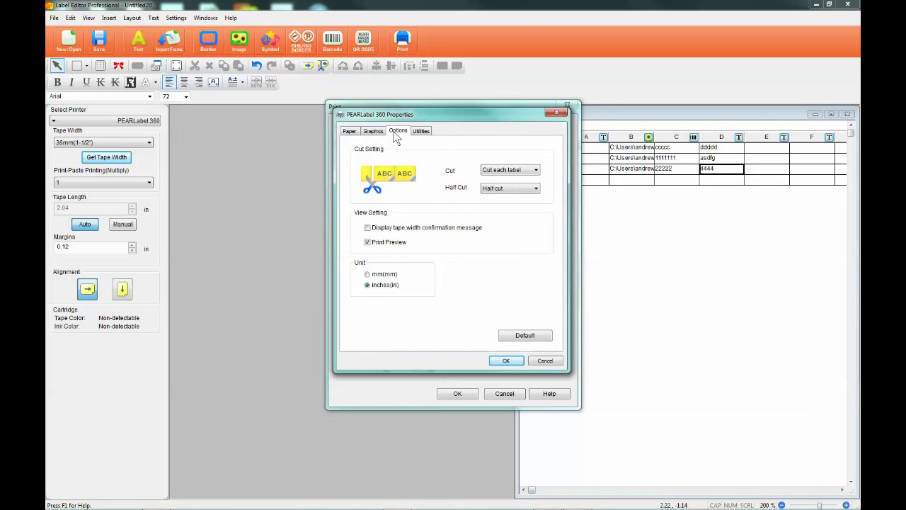
{"action": "left_click", "coordinate": [367, 245]}
{"action": "left_click", "coordinate": [368, 242]}
{"action": "left_click", "coordinate": [507, 362]}
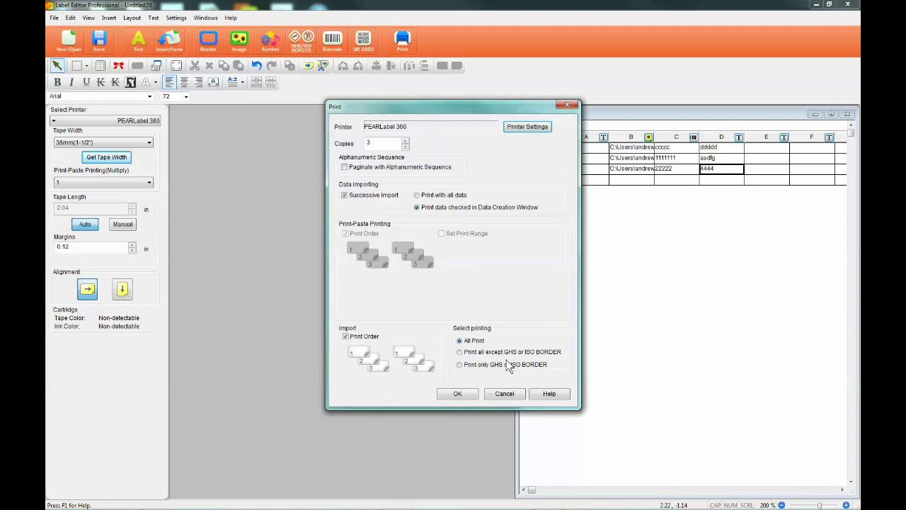
Start printing, step through four labels in the preview, then cancel the print job
{"action": "left_click", "coordinate": [458, 397]}
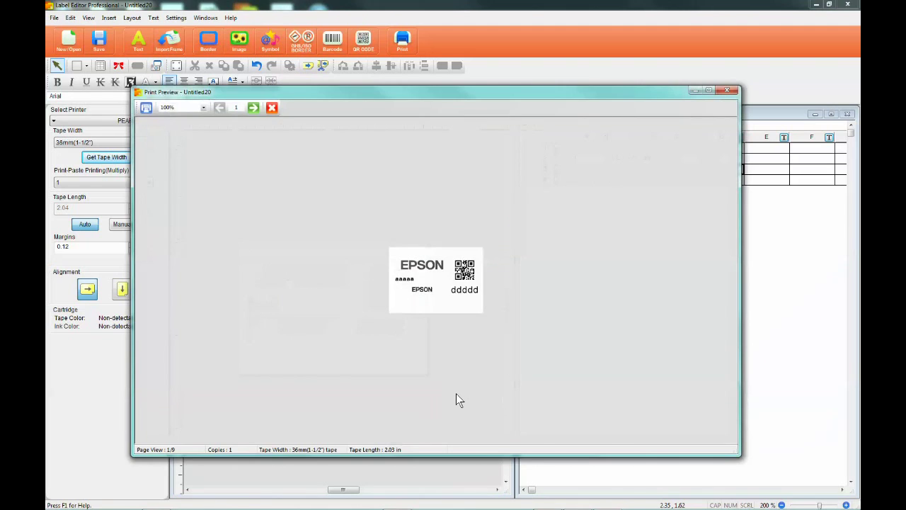
{"action": "left_click", "coordinate": [256, 109]}
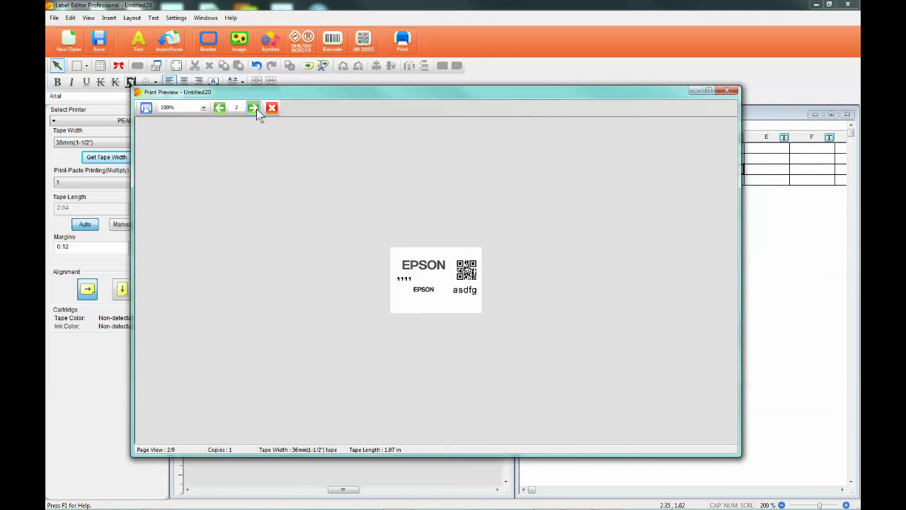
{"action": "left_click", "coordinate": [256, 109]}
{"action": "left_click", "coordinate": [257, 109]}
{"action": "left_click", "coordinate": [256, 109]}
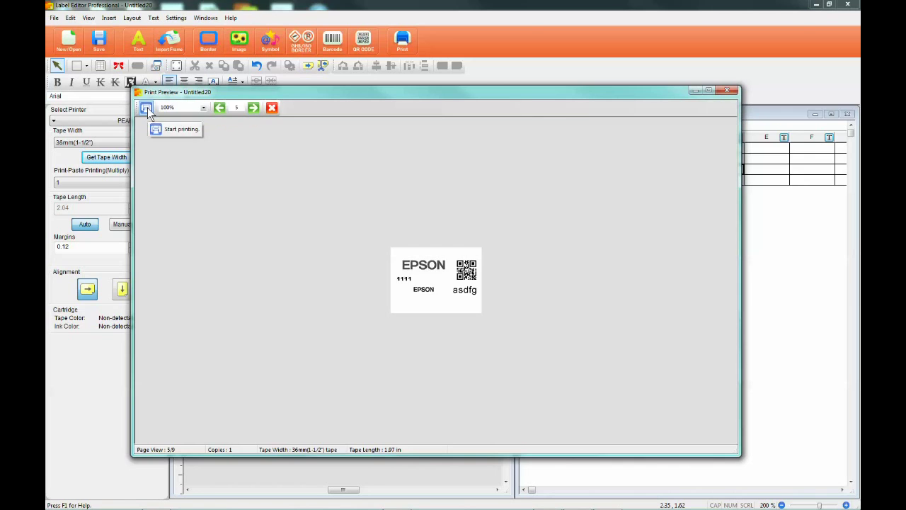
{"action": "left_click", "coordinate": [272, 108]}
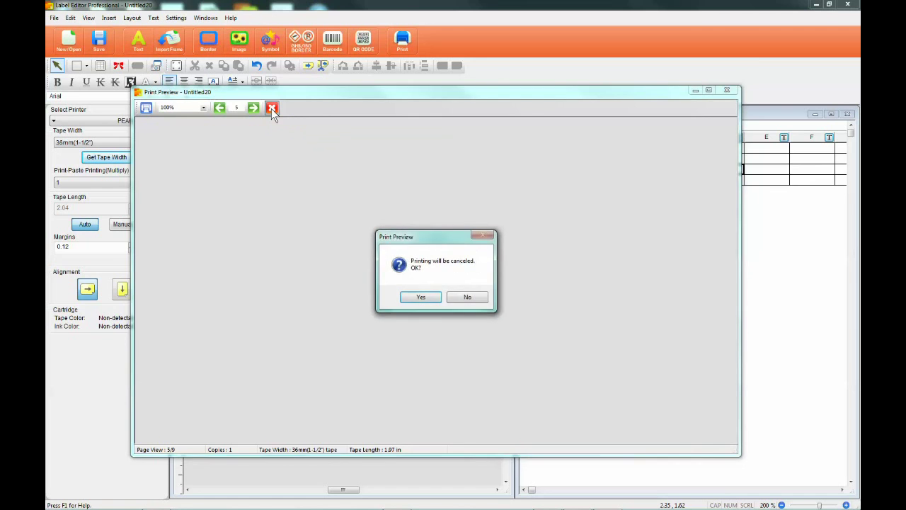
{"action": "left_click", "coordinate": [419, 297]}
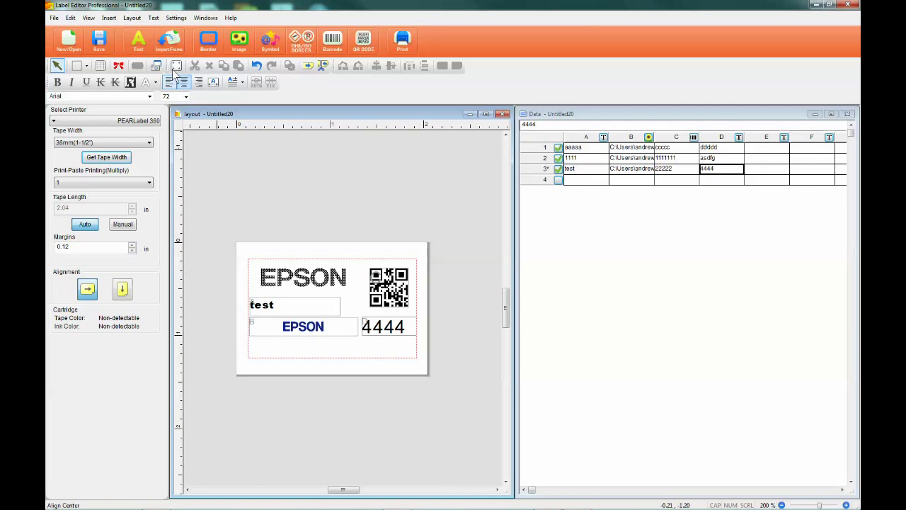
Add a text box near the label's top left reading 'Thank' and 'You' on two lines
{"action": "left_click", "coordinate": [139, 44]}
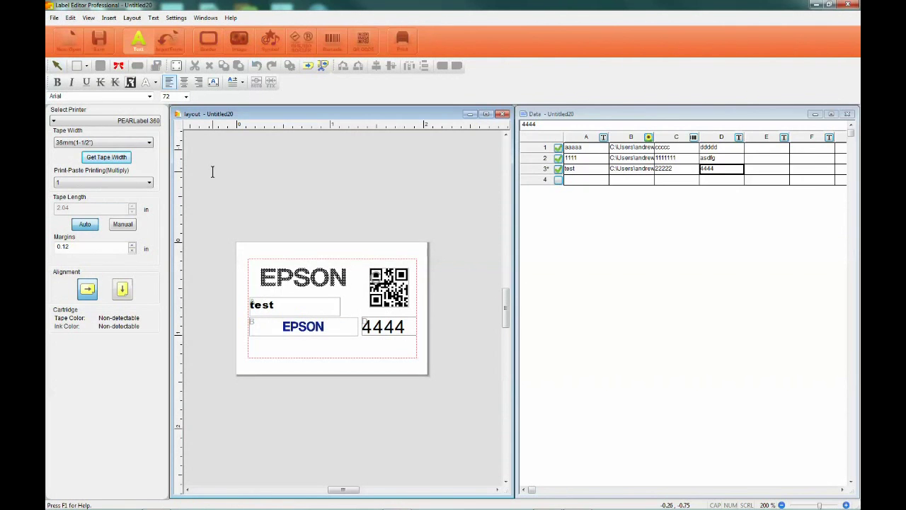
{"action": "left_click", "coordinate": [212, 171]}
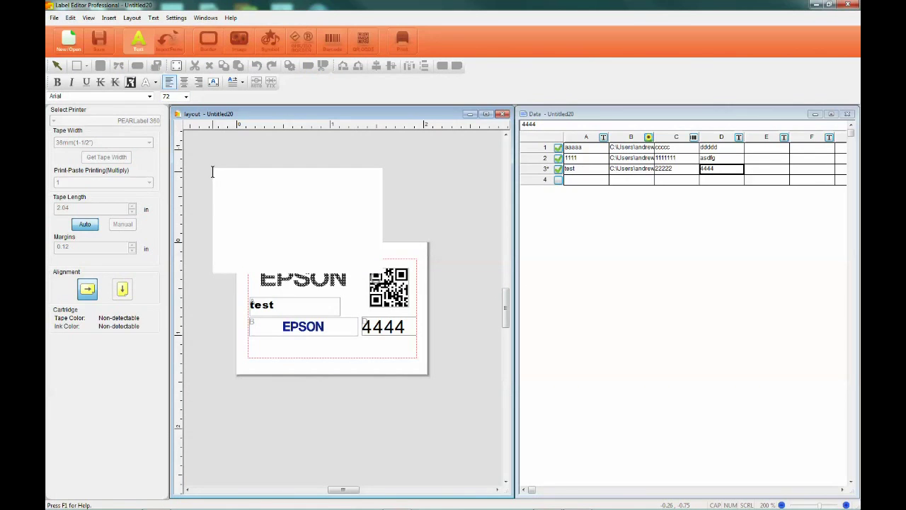
{"action": "type", "text": "Thank"}
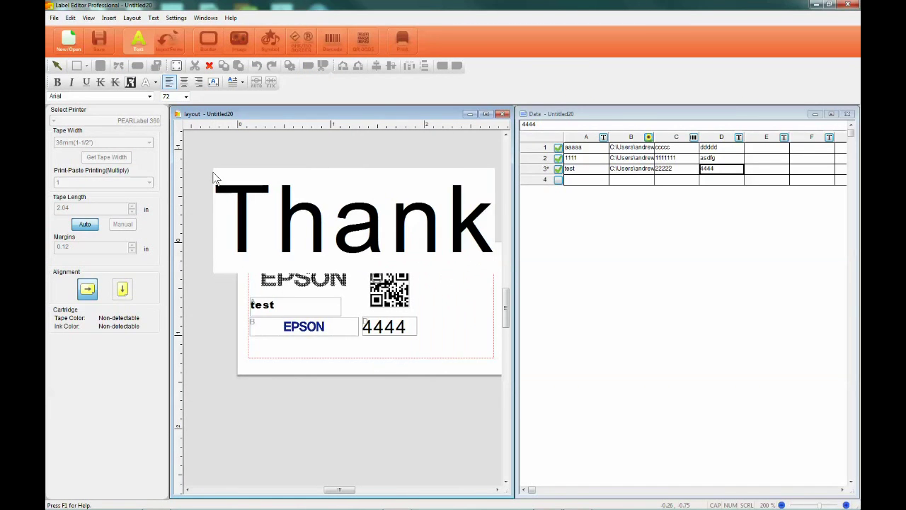
{"action": "key", "text": "Return"}
{"action": "type", "text": "You"}
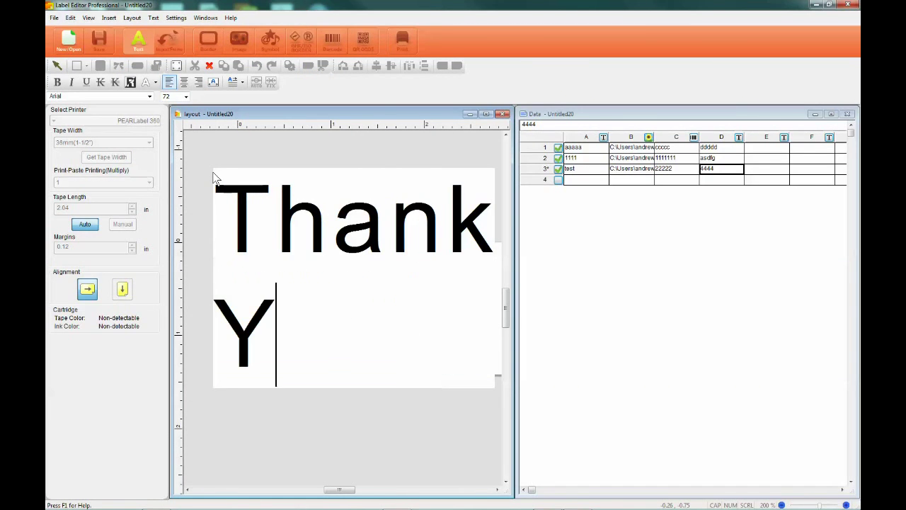